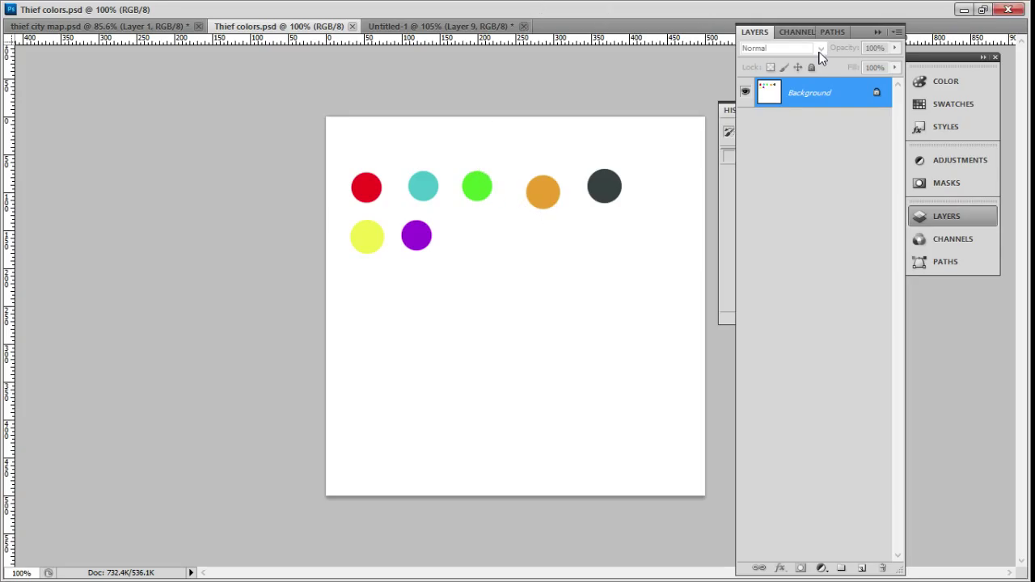
Step: Add the orange text label Z in the thief city map, at the upper-right edge of the Leatherwood Furniture floor plan
{"action": "left_click", "coordinate": [154, 27]}
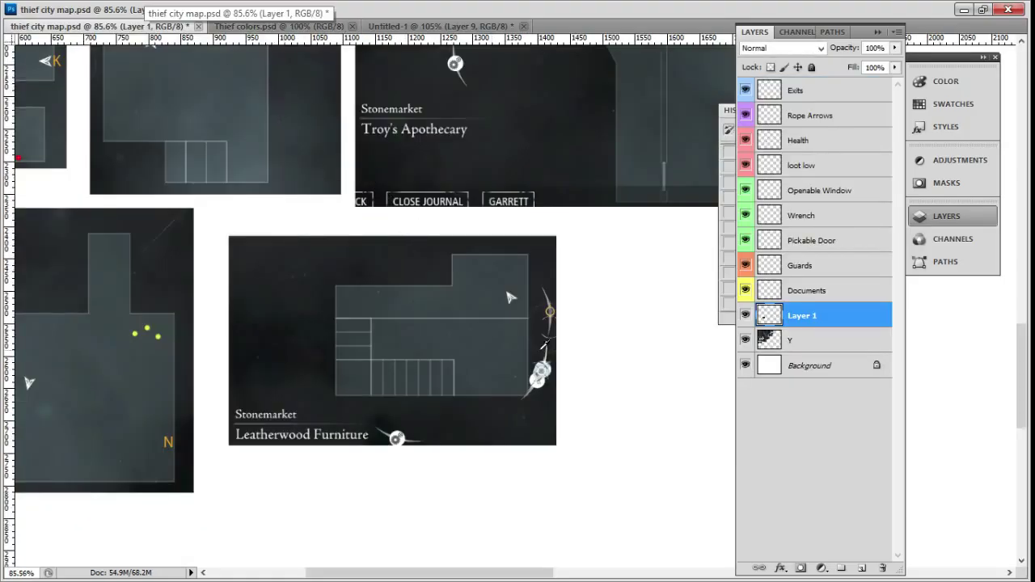
{"action": "left_click", "coordinate": [524, 283]}
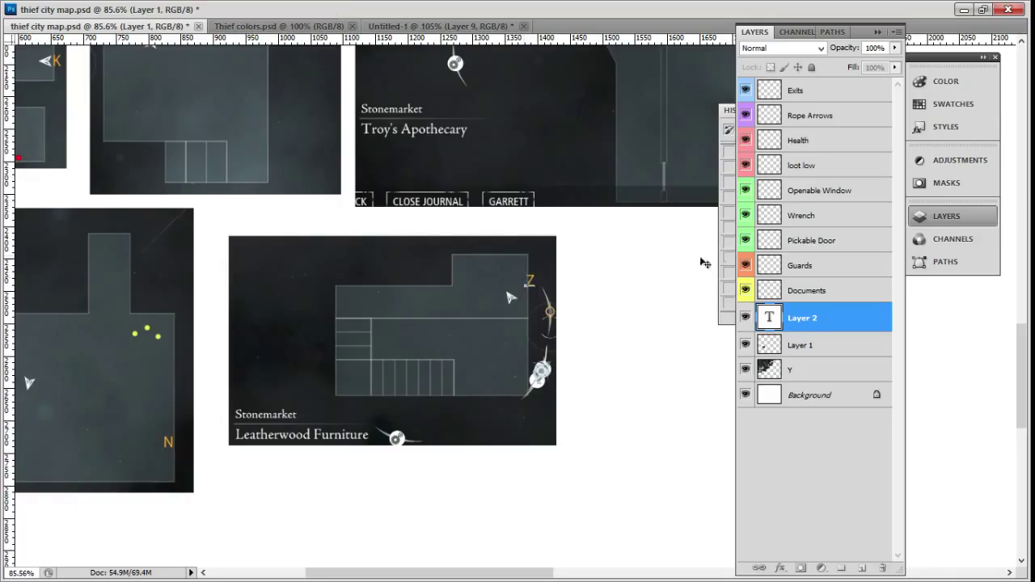
Step: On the Pickable Door layer, paint a green dot from Thief colors.psd on the street's western wall, northwest of label Y on the main map
{"action": "left_click", "coordinate": [819, 241]}
{"action": "left_click", "coordinate": [317, 24]}
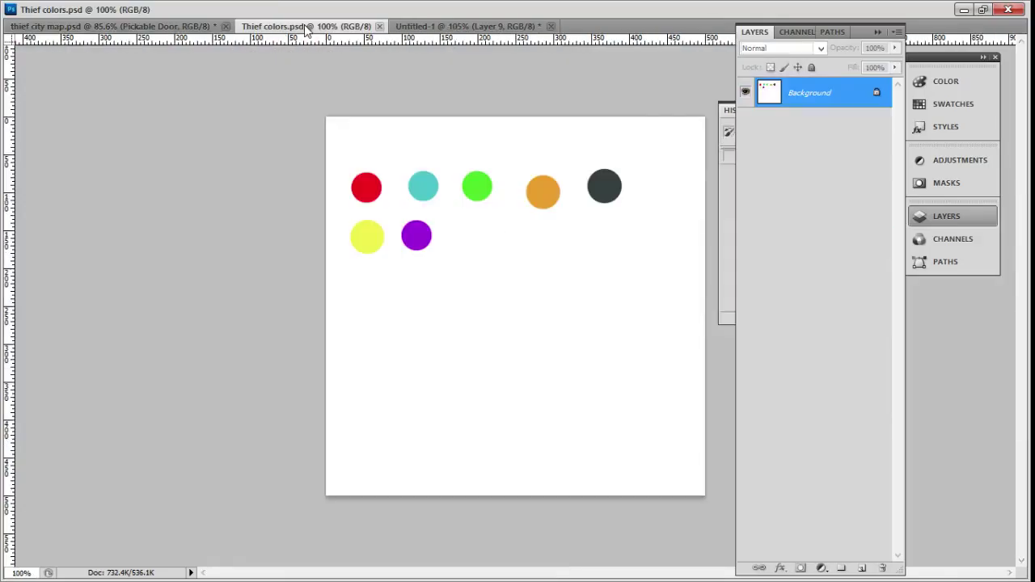
{"action": "left_click", "coordinate": [142, 28]}
{"action": "key", "text": "z"}
{"action": "left_click_drag", "start_coordinate": [422, 154], "coordinate": [439, 444]}
{"action": "left_click_drag", "start_coordinate": [270, 241], "coordinate": [263, 271]}
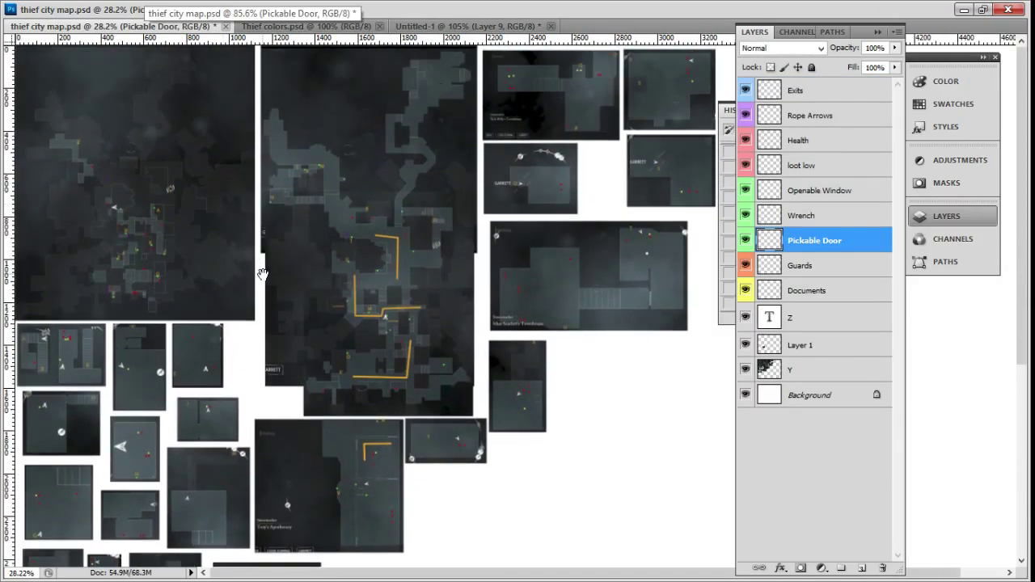
{"action": "left_click_drag", "start_coordinate": [278, 212], "coordinate": [367, 162]}
{"action": "left_click_drag", "start_coordinate": [368, 103], "coordinate": [483, 404]}
{"action": "left_click_drag", "start_coordinate": [372, 265], "coordinate": [390, 242]}
{"action": "left_click_drag", "start_coordinate": [423, 190], "coordinate": [429, 264]}
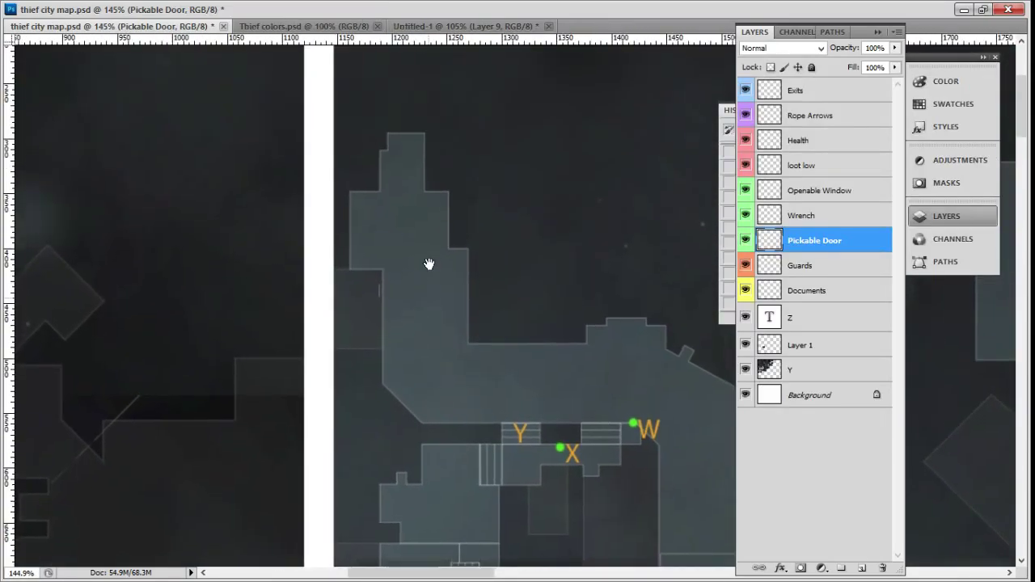
{"action": "left_click", "coordinate": [383, 287]}
Step: Sample the orange swatch in Thief colors.psd and add the text label Z just below the new green door dot
{"action": "left_click", "coordinate": [271, 27]}
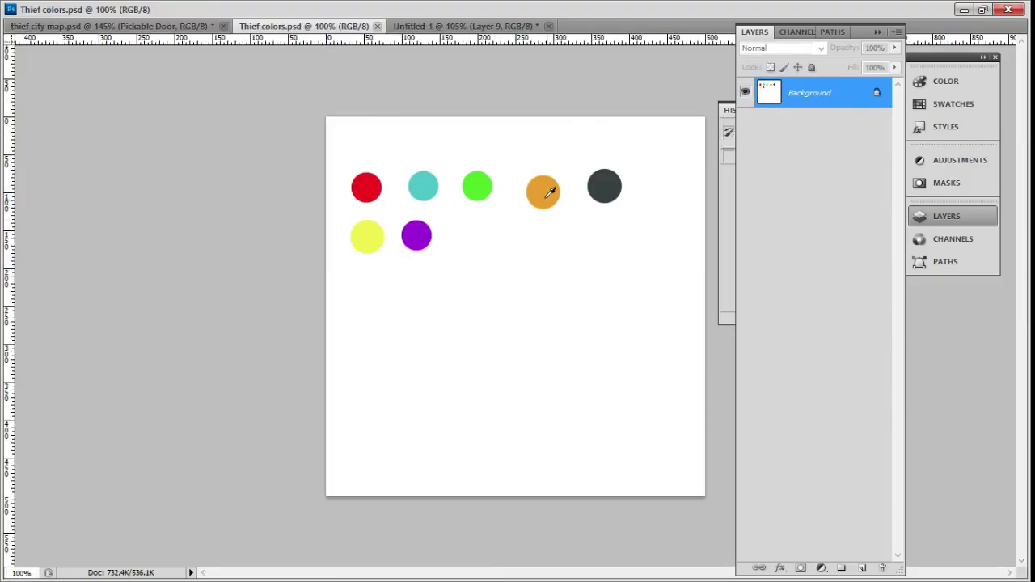
{"action": "left_click", "coordinate": [162, 26]}
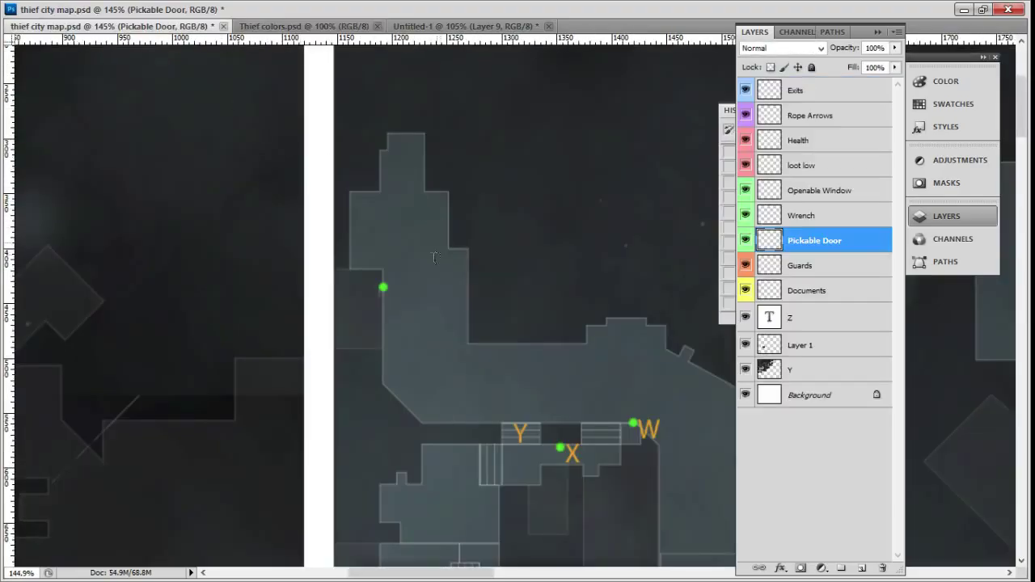
{"action": "left_click", "coordinate": [384, 313]}
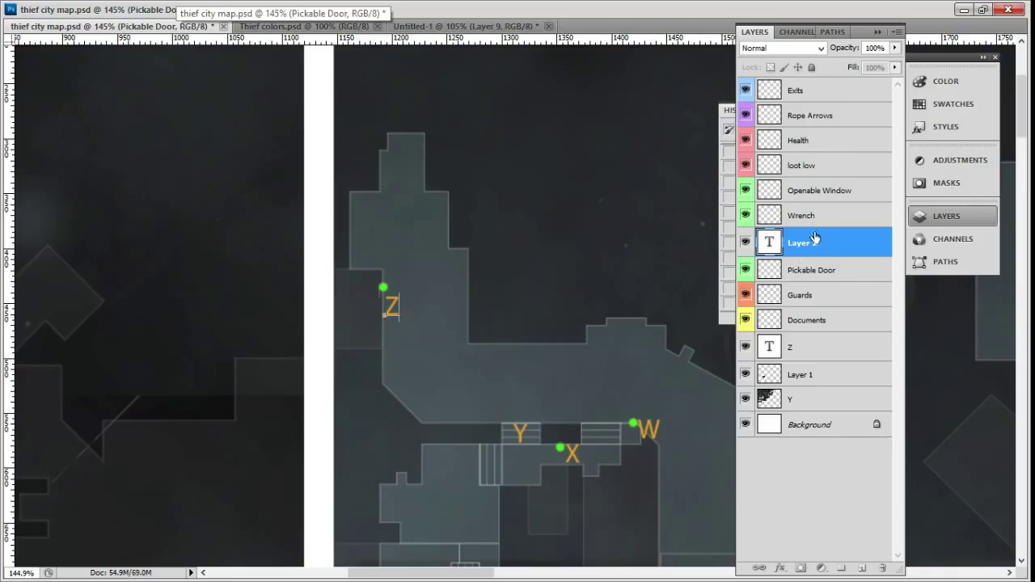
Step: Move the new Z text layer below the Documents layer and merge it with the other Z layer, Layer 1 and the Y layer
{"action": "left_click_drag", "start_coordinate": [814, 241], "coordinate": [810, 333]}
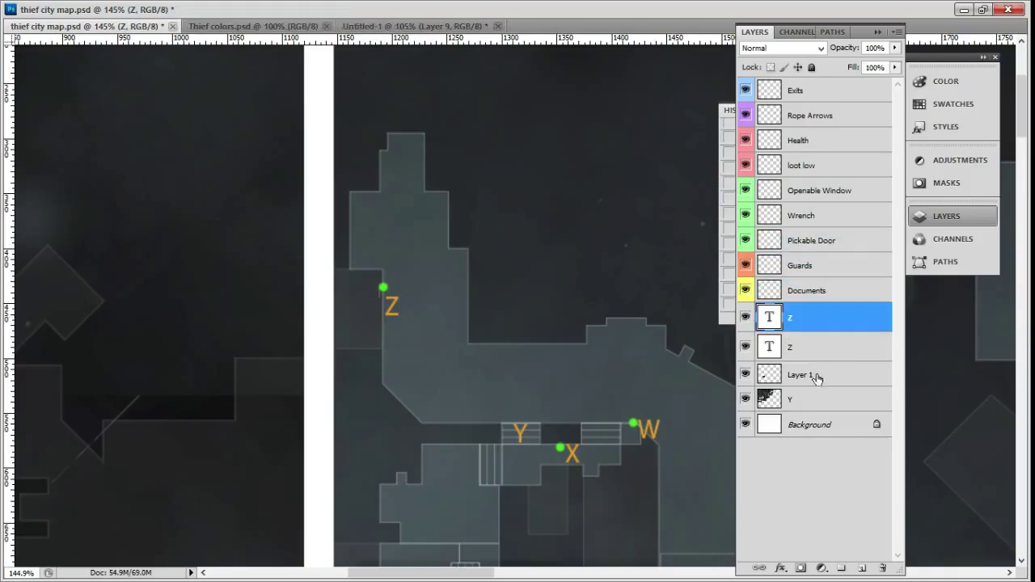
{"action": "left_click", "coordinate": [811, 401], "text": "shift"}
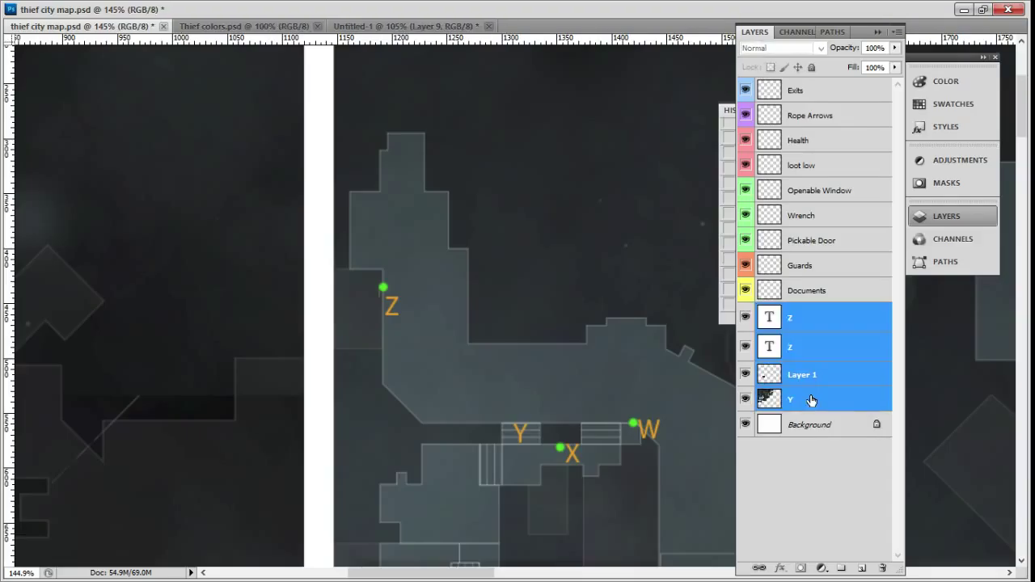
{"action": "key", "text": "ctrl+e"}
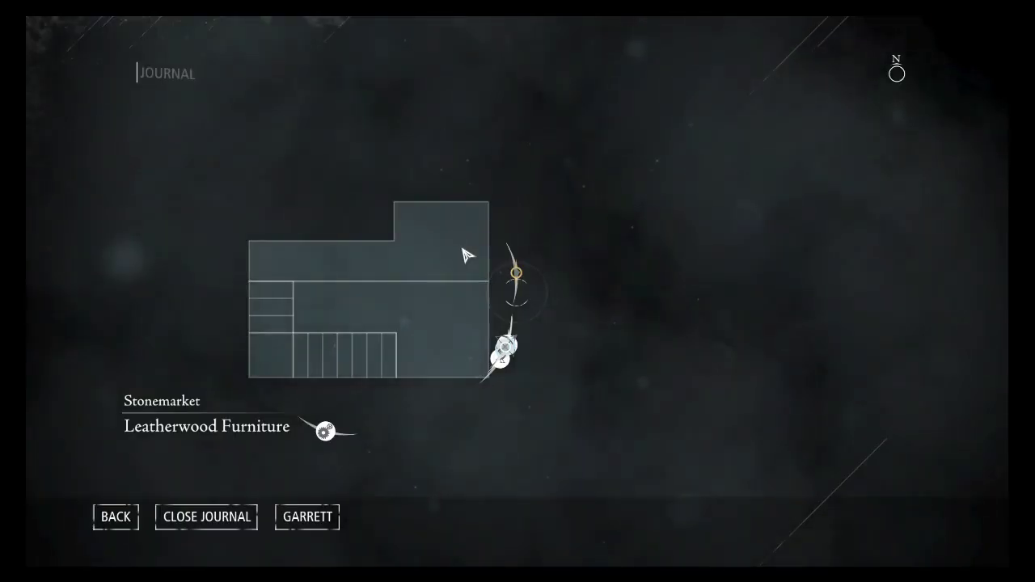
{"action": "key", "text": "Escape"}
{"action": "key", "text": "Escape"}
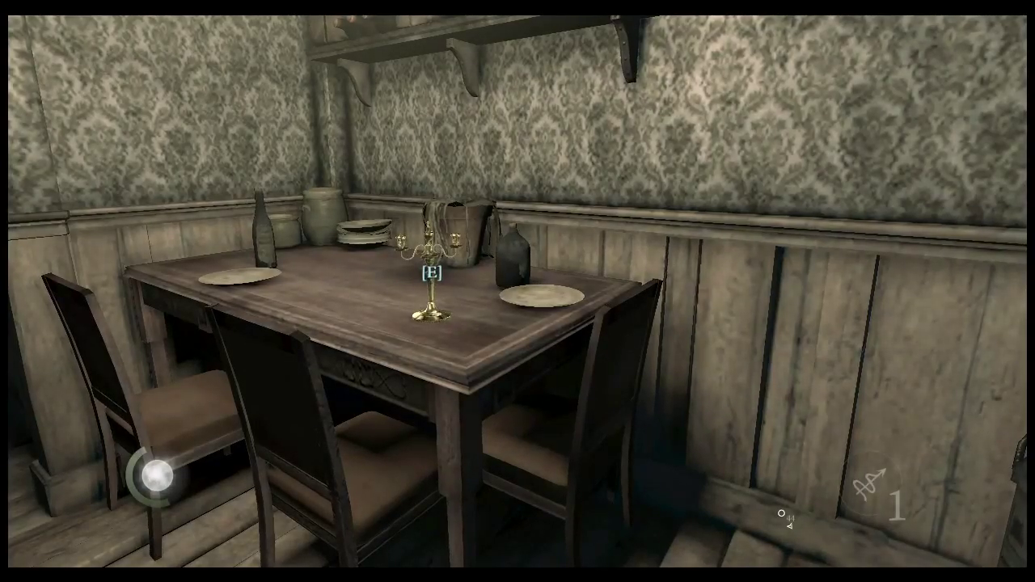
{"action": "key", "text": "w"}
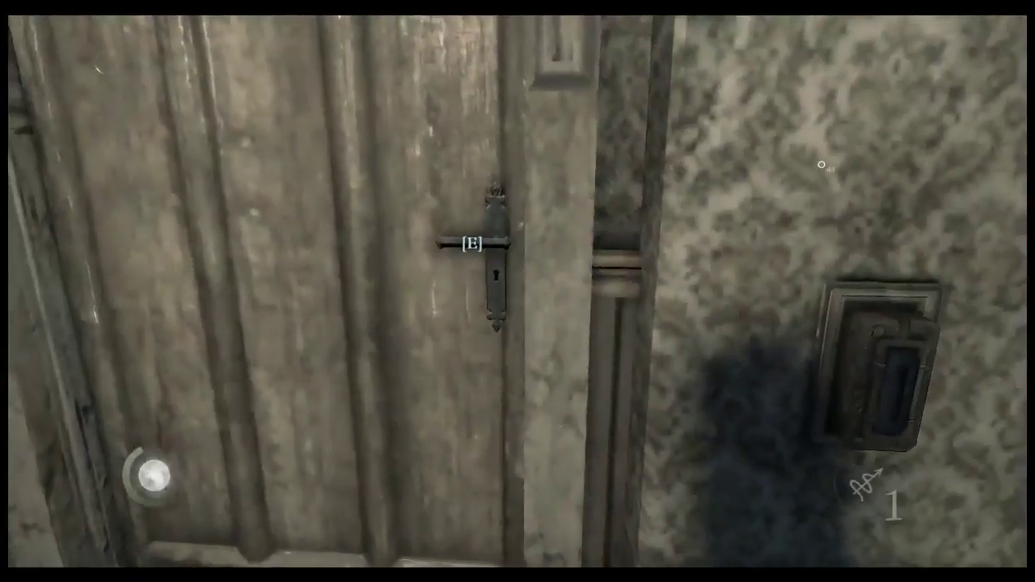
{"action": "key", "text": "e"}
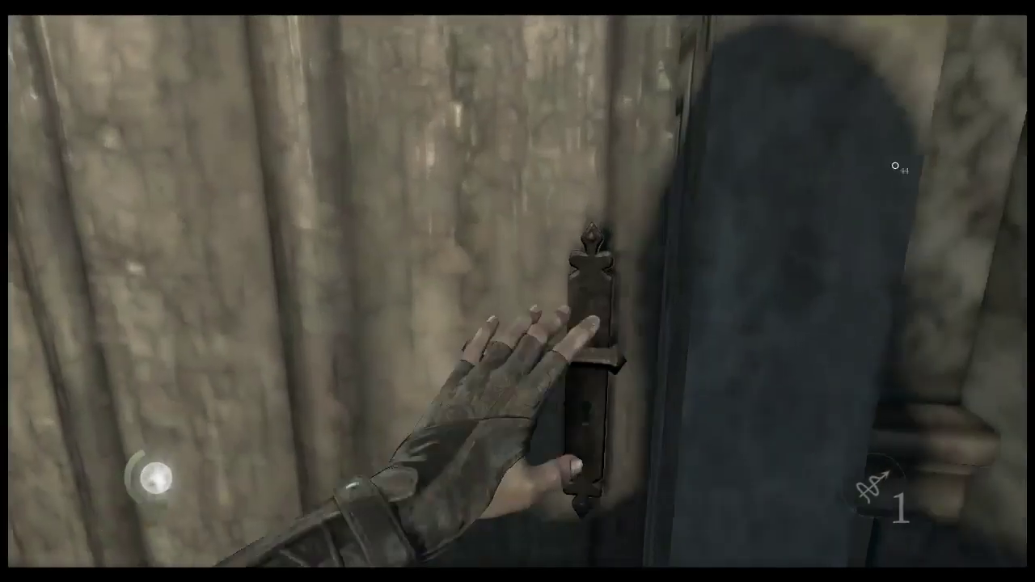
{"action": "key", "text": "w"}
{"action": "key", "text": "j"}
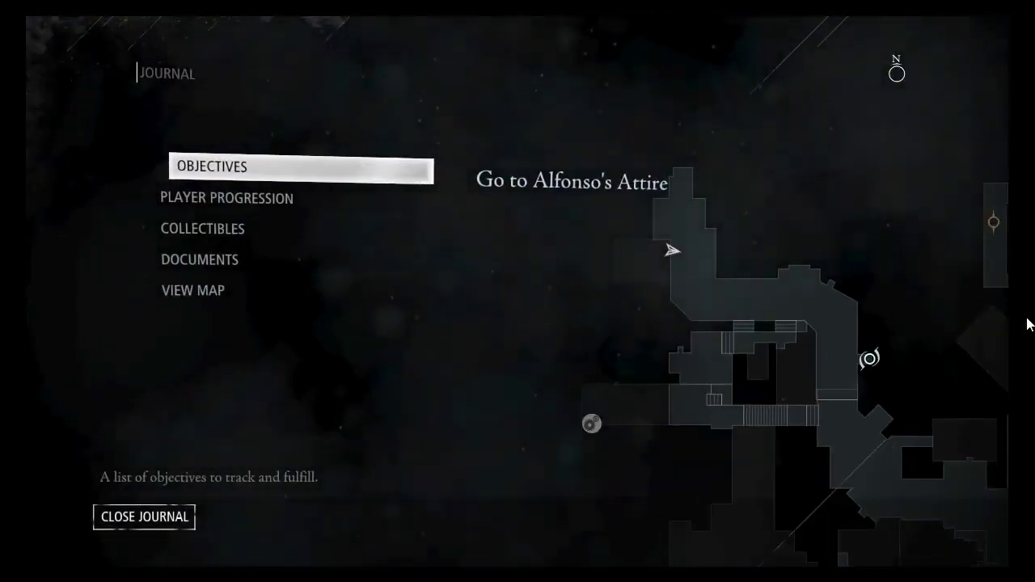
{"action": "key", "text": "j"}
{"action": "key", "text": "Escape"}
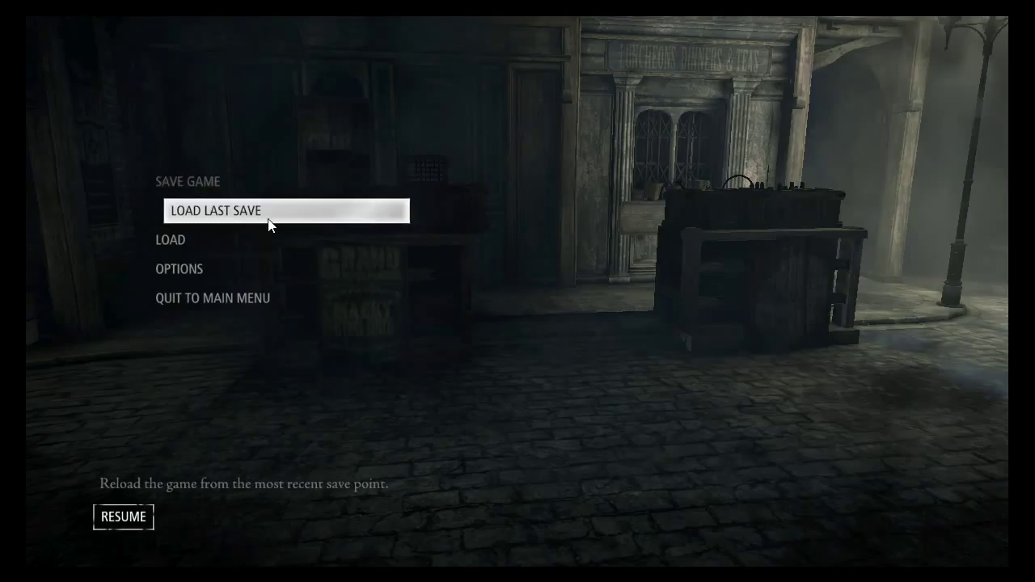
{"action": "left_click", "coordinate": [267, 216]}
{"action": "left_click", "coordinate": [344, 467]}
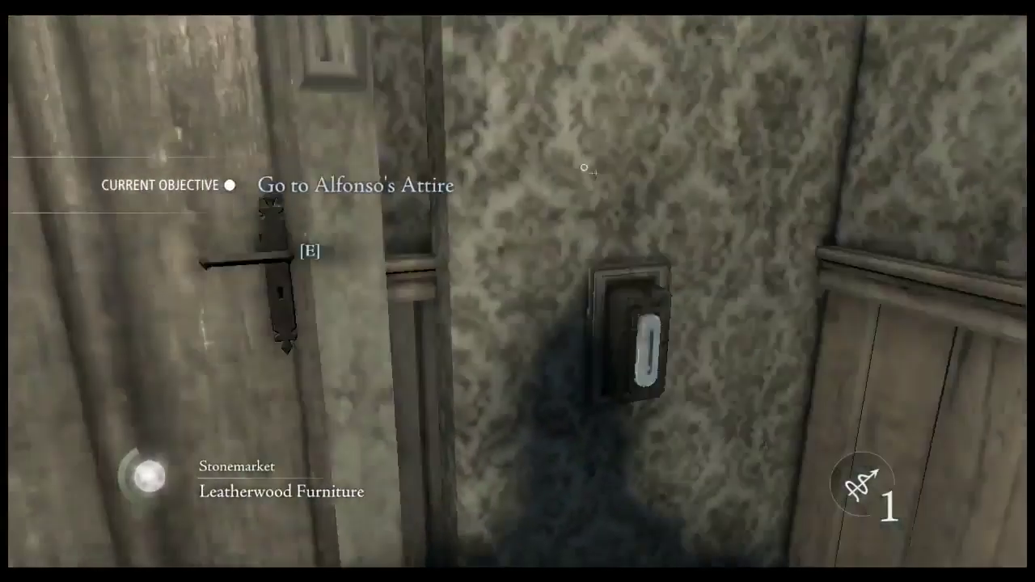
{"action": "key", "text": "e"}
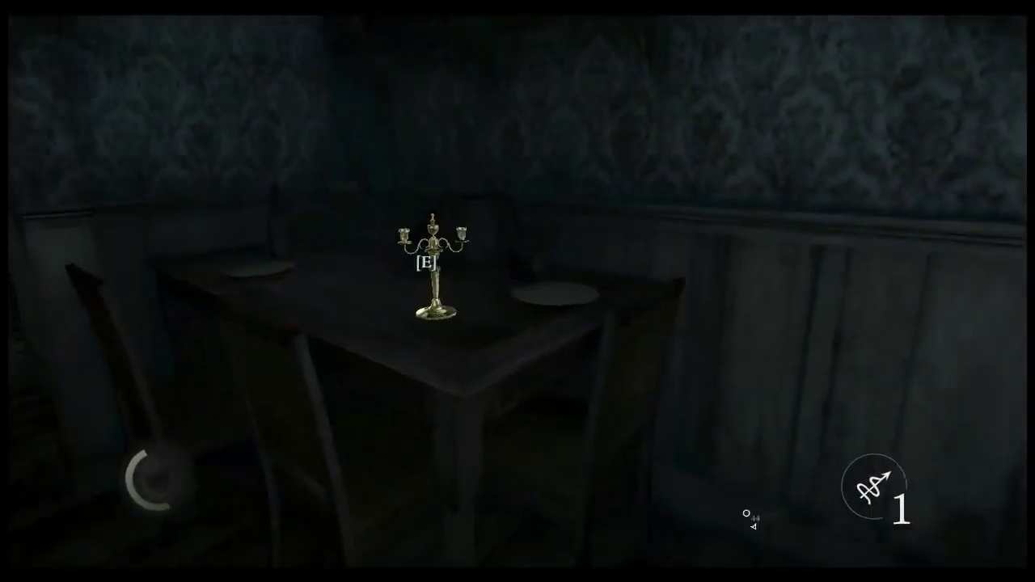
{"action": "key", "text": "e"}
{"action": "key", "text": "a"}
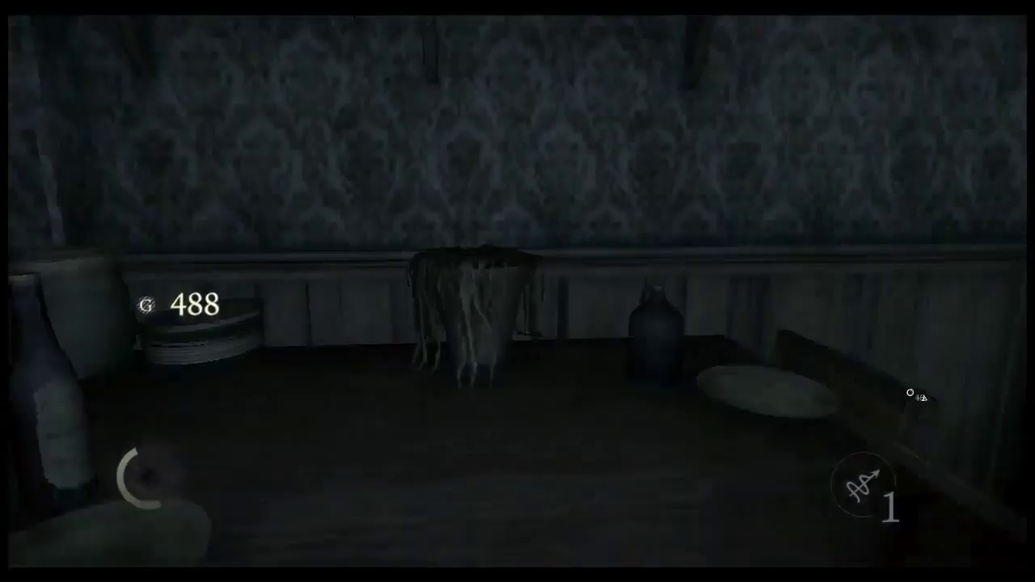
{"action": "key", "text": "d"}
{"action": "key", "text": "w"}
{"action": "key", "text": "6"}
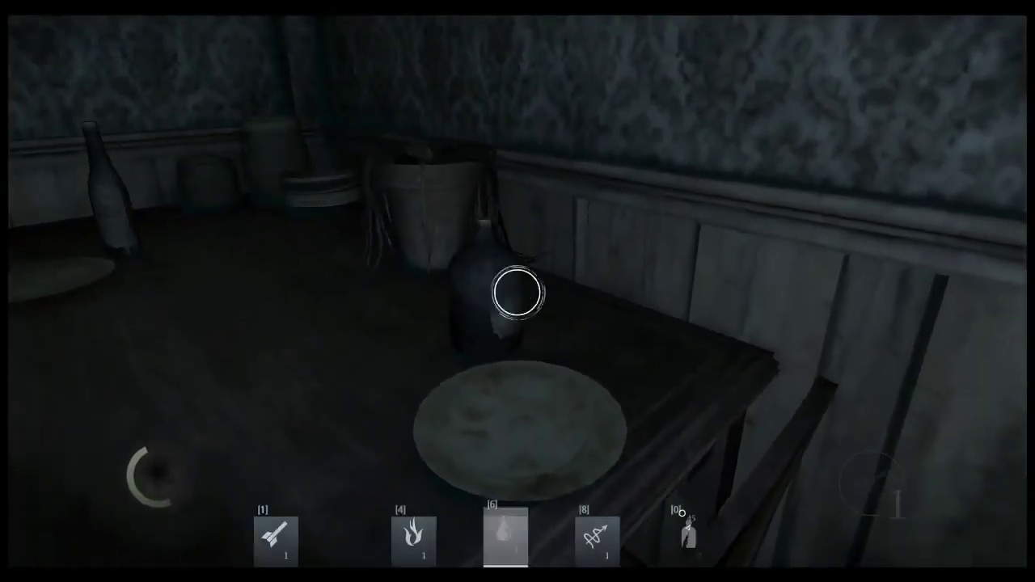
{"action": "key", "text": "1"}
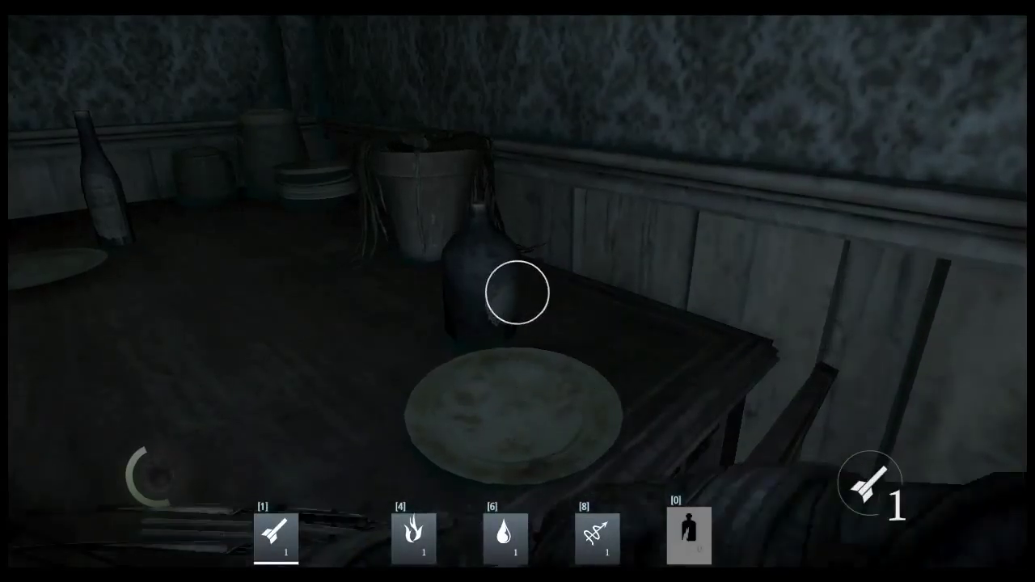
{"action": "key", "text": "a"}
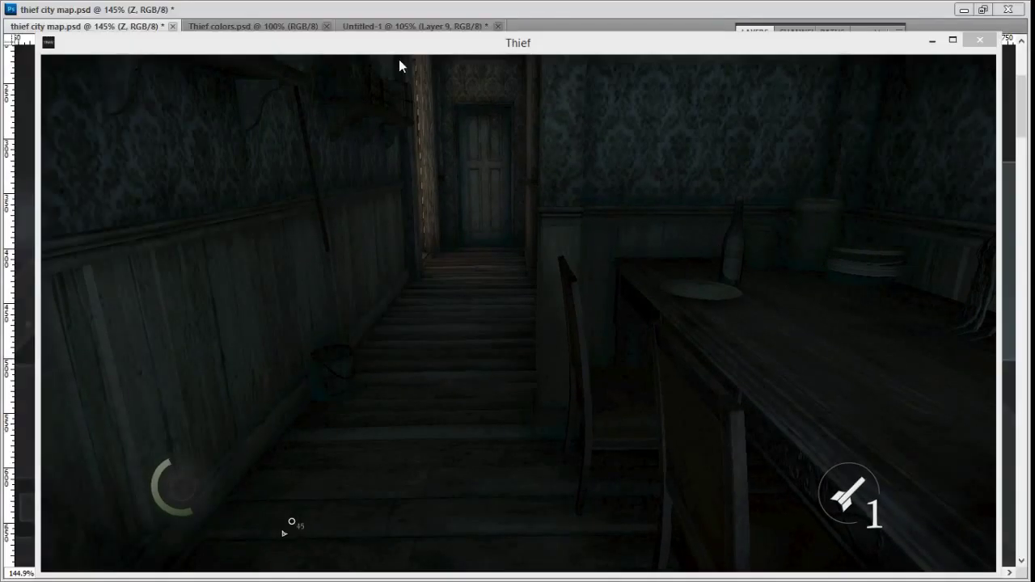
Step: Switch back to Photoshop and paint a red dot on the loot low layer in the upper-right room of the Leatherwood Furniture plan
{"action": "left_click", "coordinate": [388, 15]}
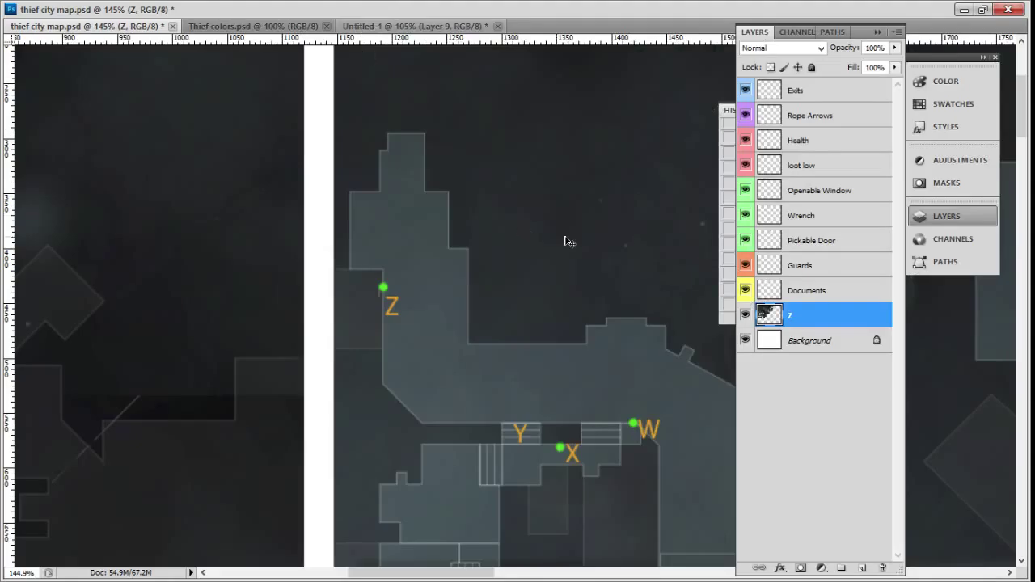
{"action": "left_click", "coordinate": [802, 170]}
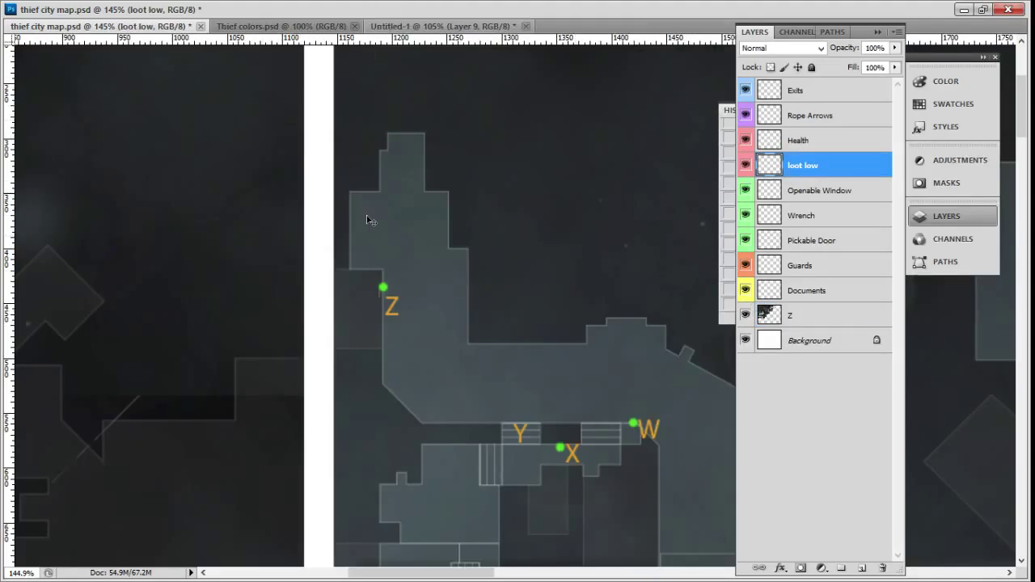
{"action": "left_click_drag", "start_coordinate": [552, 500], "coordinate": [315, 81]}
{"action": "scroll", "coordinate": [390, 329], "scroll_direction": "down", "scroll_amount": 6}
{"action": "left_click_drag", "start_coordinate": [457, 448], "coordinate": [290, 171]}
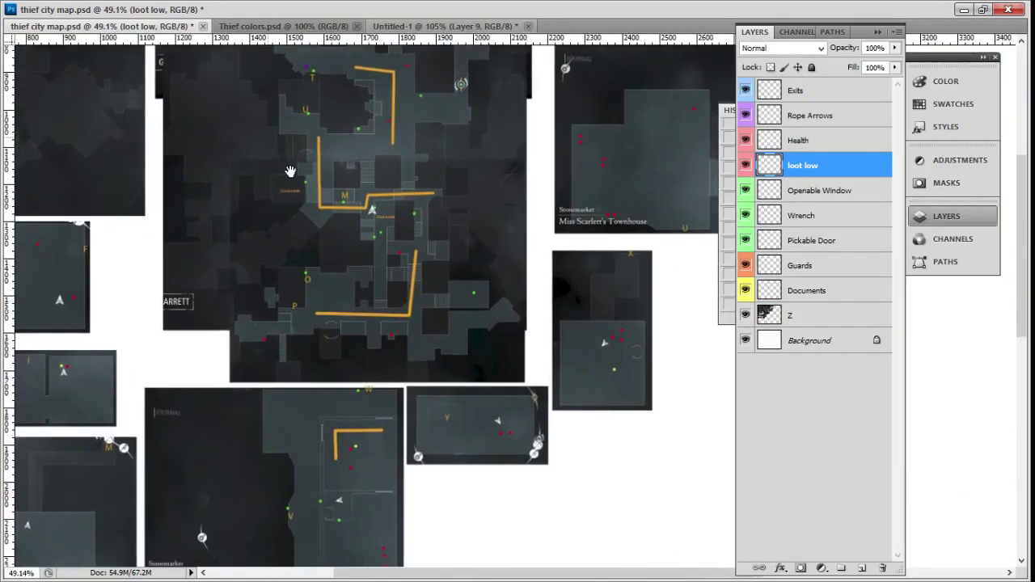
{"action": "left_click_drag", "start_coordinate": [487, 479], "coordinate": [575, 264]}
{"action": "left_click_drag", "start_coordinate": [303, 417], "coordinate": [406, 352]}
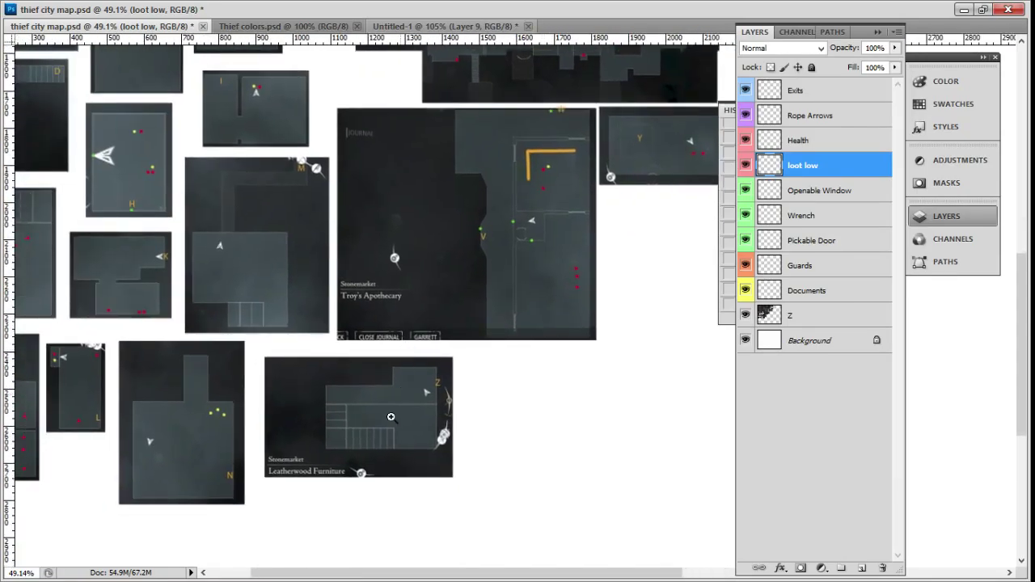
{"action": "scroll", "coordinate": [388, 421], "scroll_direction": "up", "scroll_amount": 5}
{"action": "key", "text": "ctrl+Tab"}
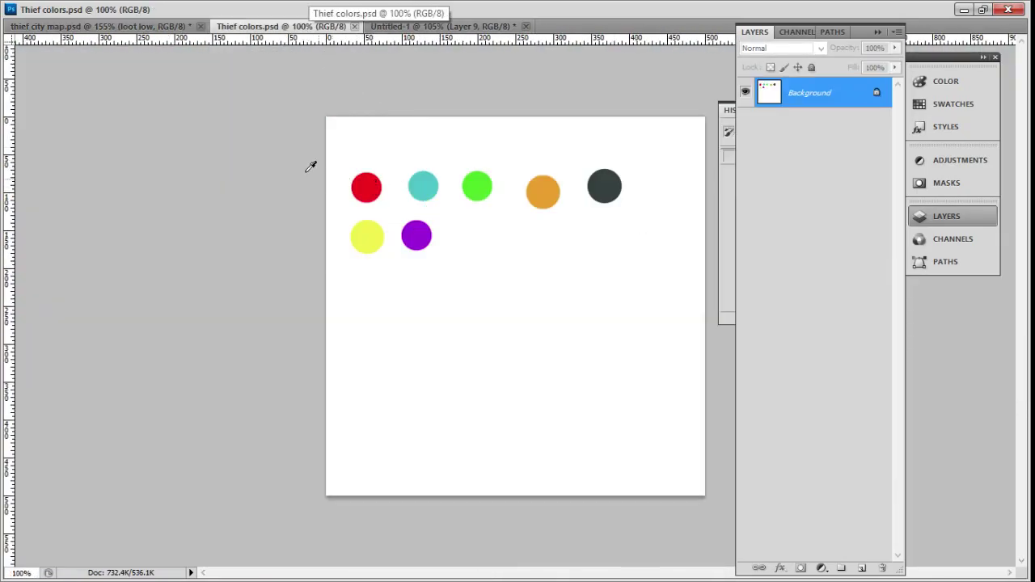
{"action": "left_click", "coordinate": [146, 26]}
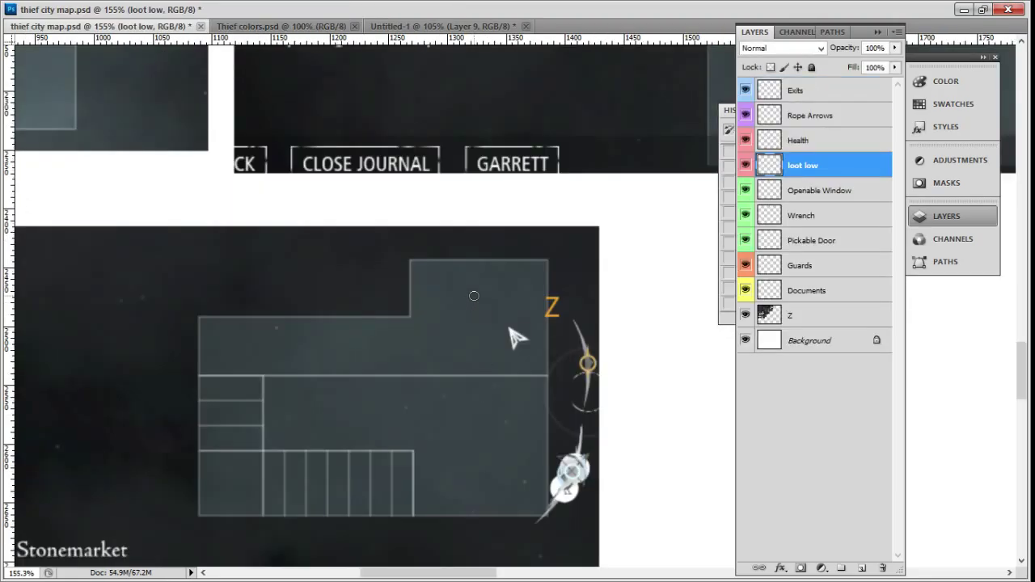
{"action": "left_click", "coordinate": [479, 293]}
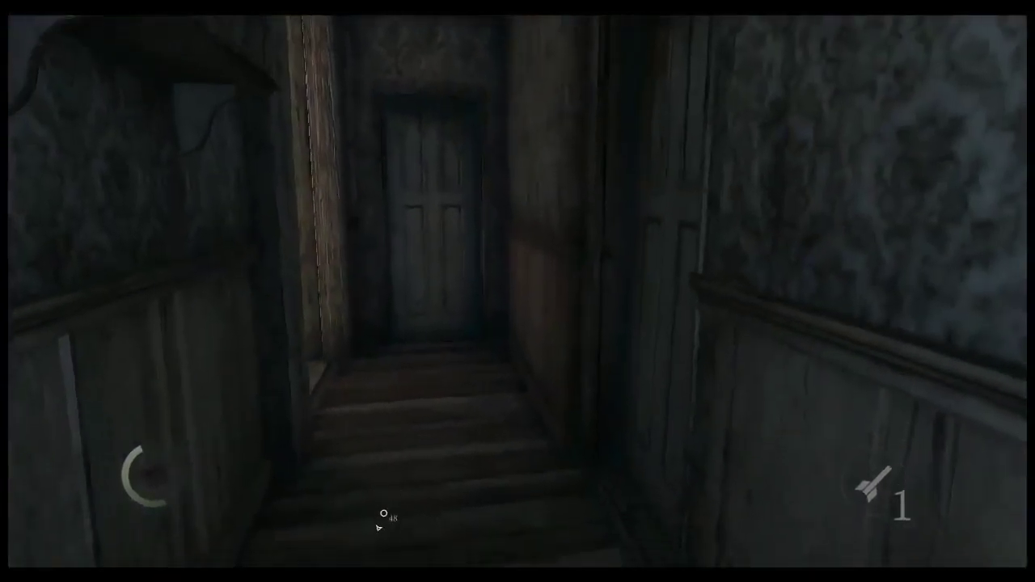
{"action": "key", "text": "w"}
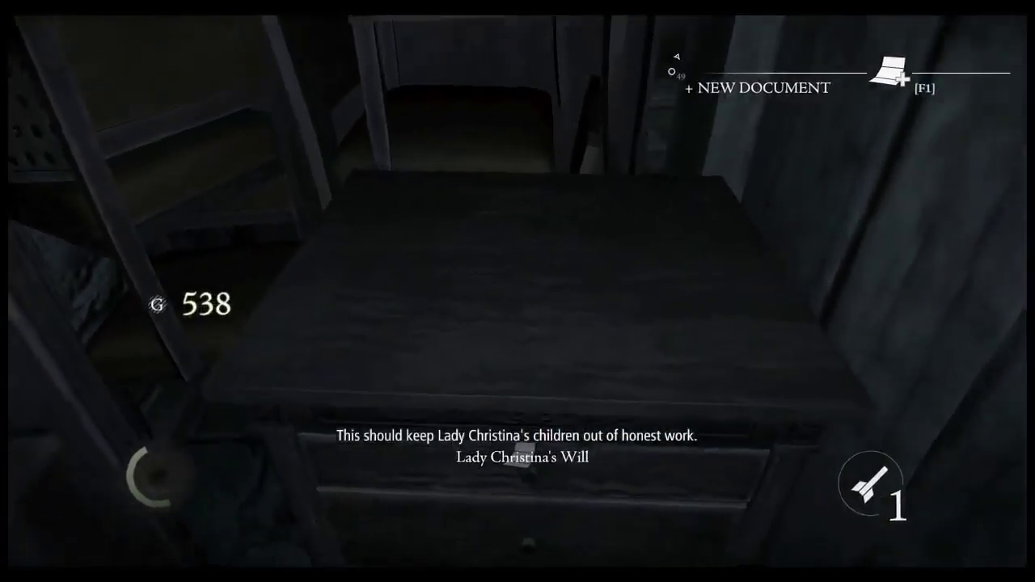
{"action": "key", "text": "e"}
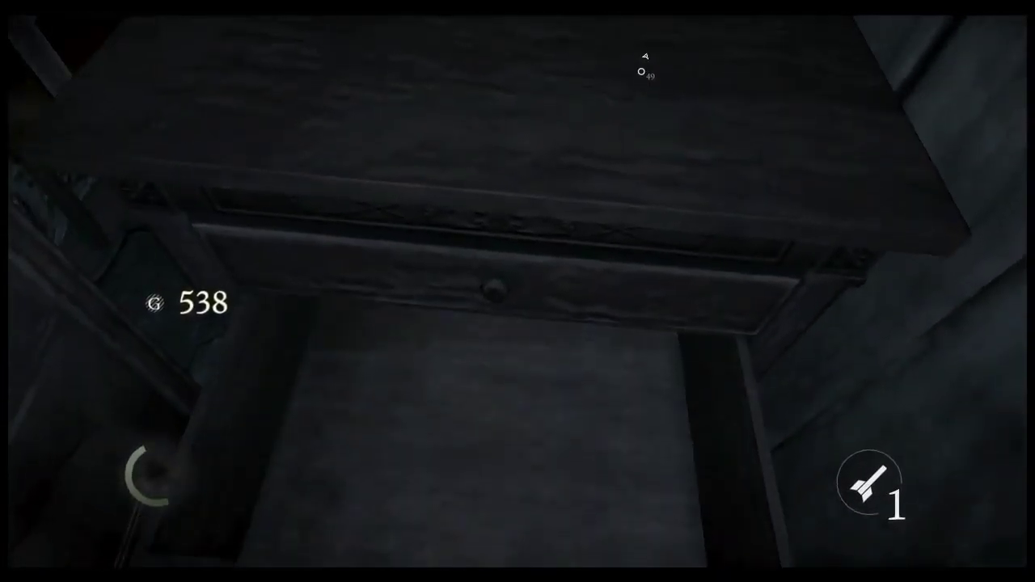
{"action": "key", "text": "e"}
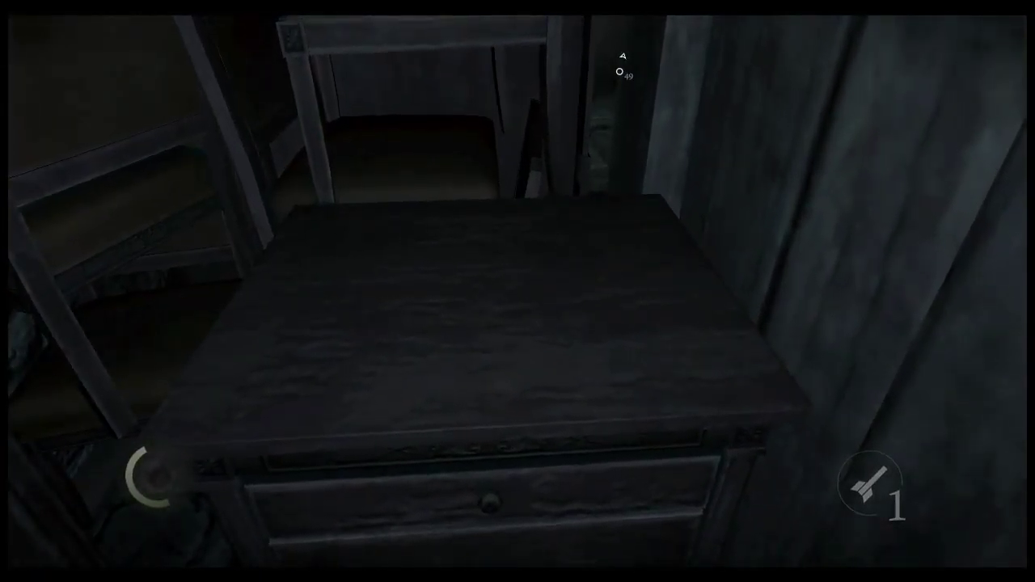
Step: On the Documents layer in Photoshop, paint a yellow dot from Thief colors.psd in the middle room of the Leatherwood Furniture plan
{"action": "key", "text": "Tab"}
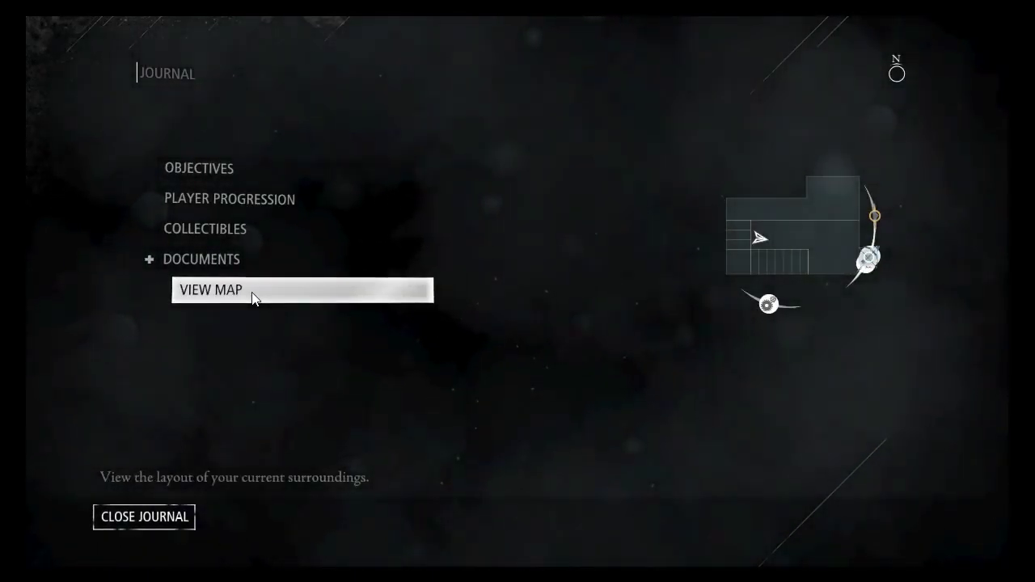
{"action": "key", "text": "alt+Tab"}
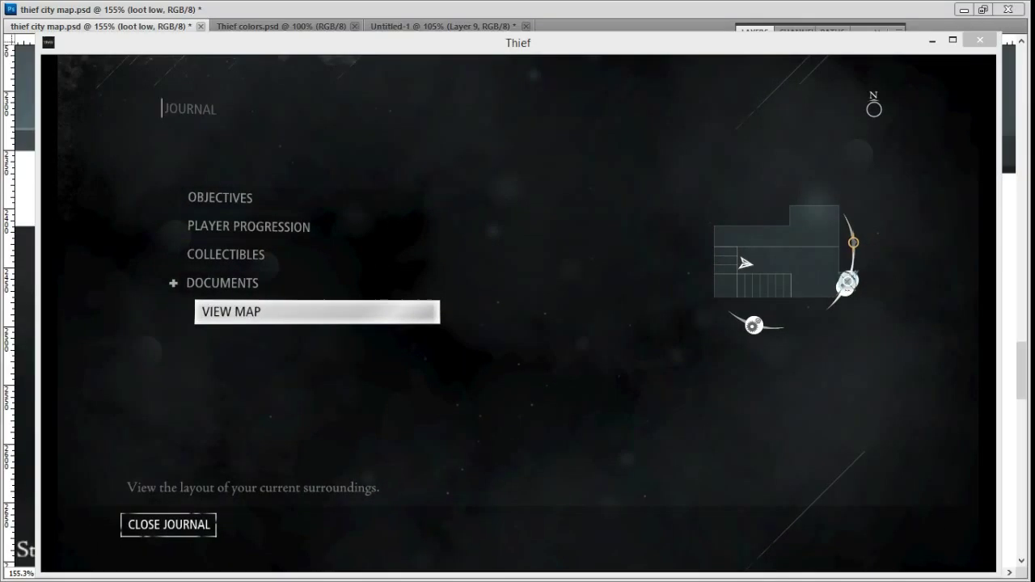
{"action": "left_click", "coordinate": [510, 9]}
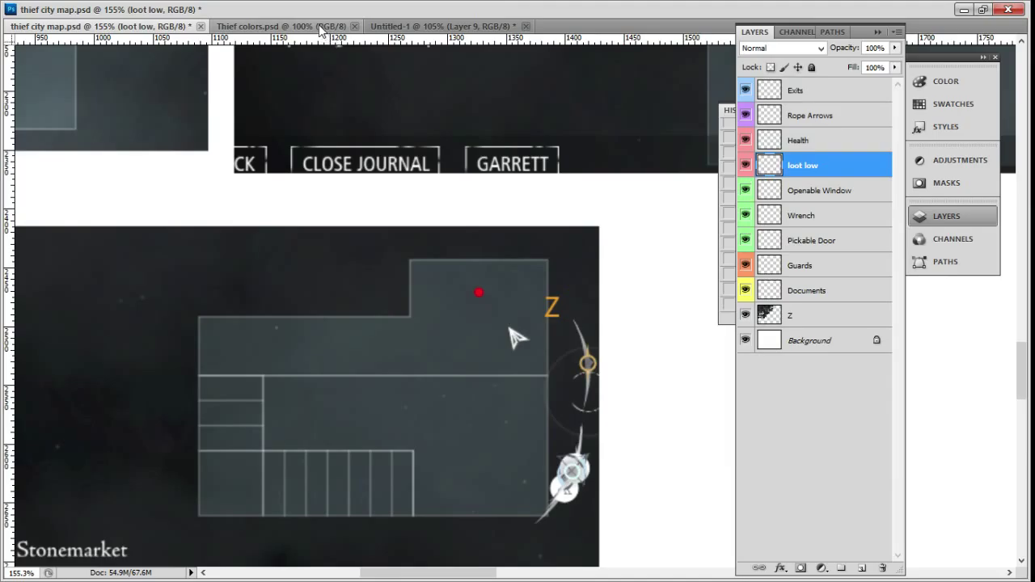
{"action": "left_click", "coordinate": [321, 26]}
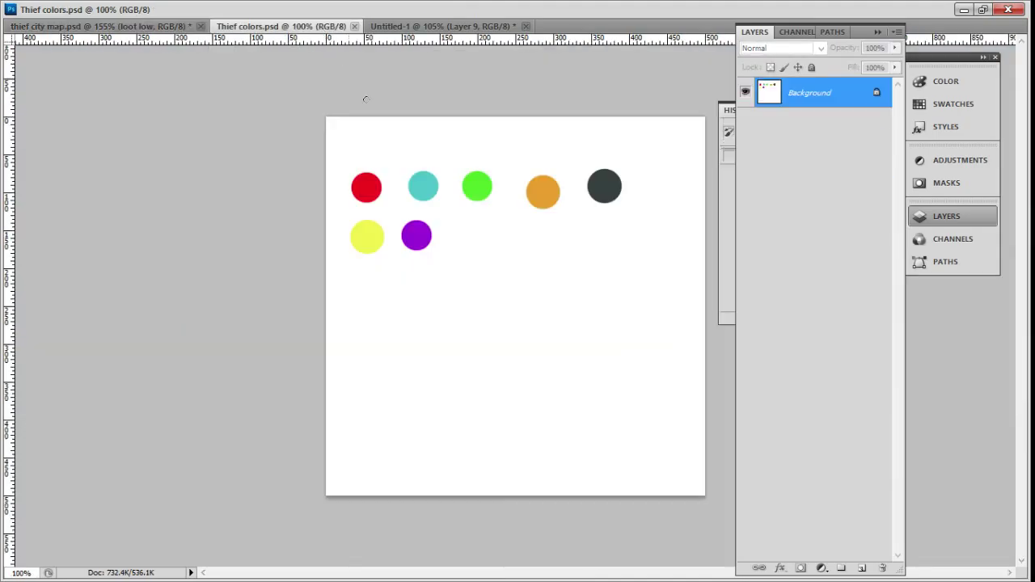
{"action": "left_click", "coordinate": [84, 29]}
{"action": "left_click", "coordinate": [818, 292]}
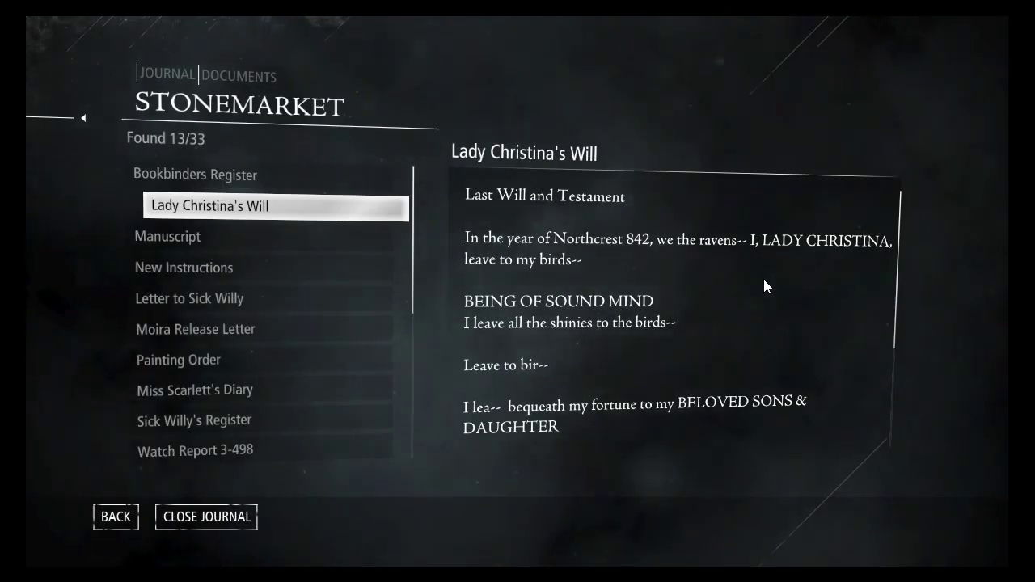
Step: Read Lady Christina's Will to its end in the game's Stonemarket documents and close the journal
{"action": "scroll", "coordinate": [764, 280], "scroll_direction": "down", "scroll_amount": 1}
{"action": "scroll", "coordinate": [764, 279], "scroll_direction": "down", "scroll_amount": 2}
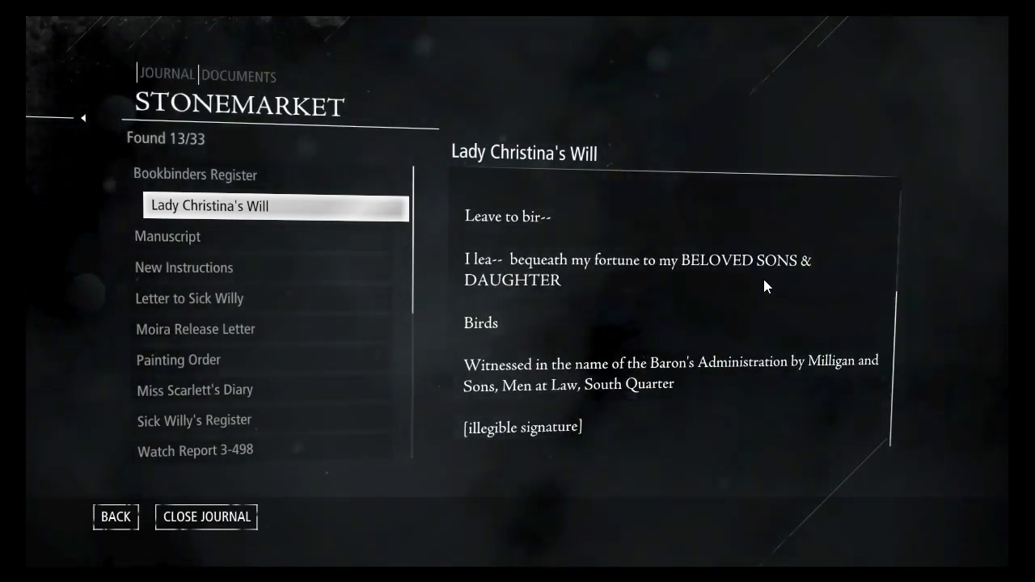
{"action": "key", "text": "Escape"}
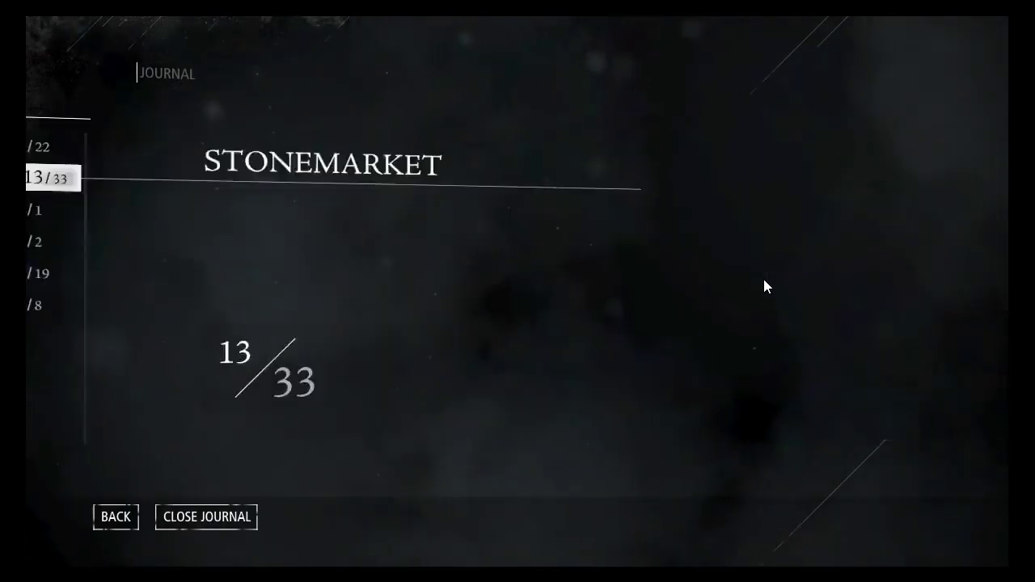
{"action": "key", "text": "Escape"}
{"action": "key", "text": "Escape"}
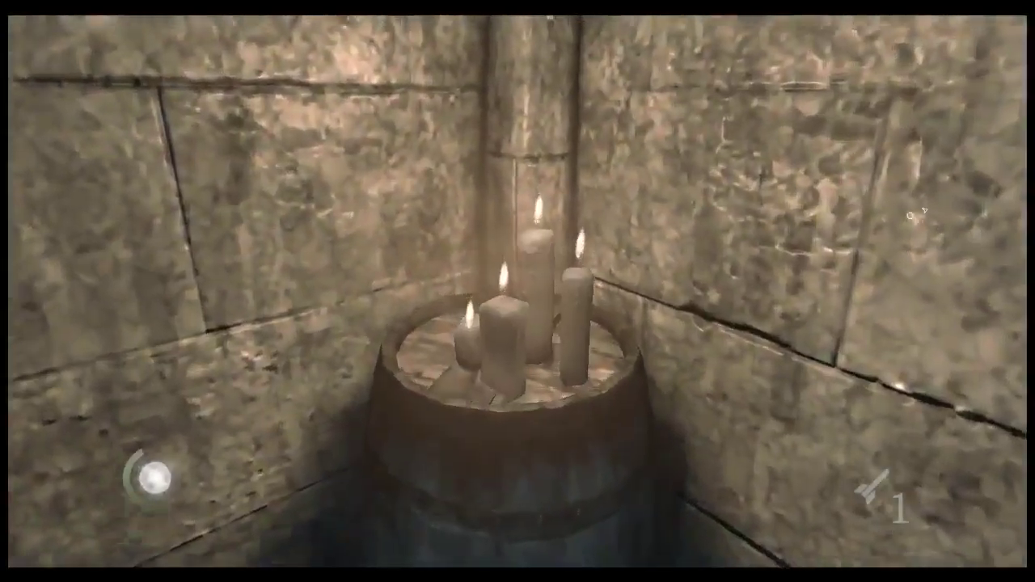
Step: Go through the low passage into the dark room with barrels and rubble in the game
{"action": "key", "text": "e"}
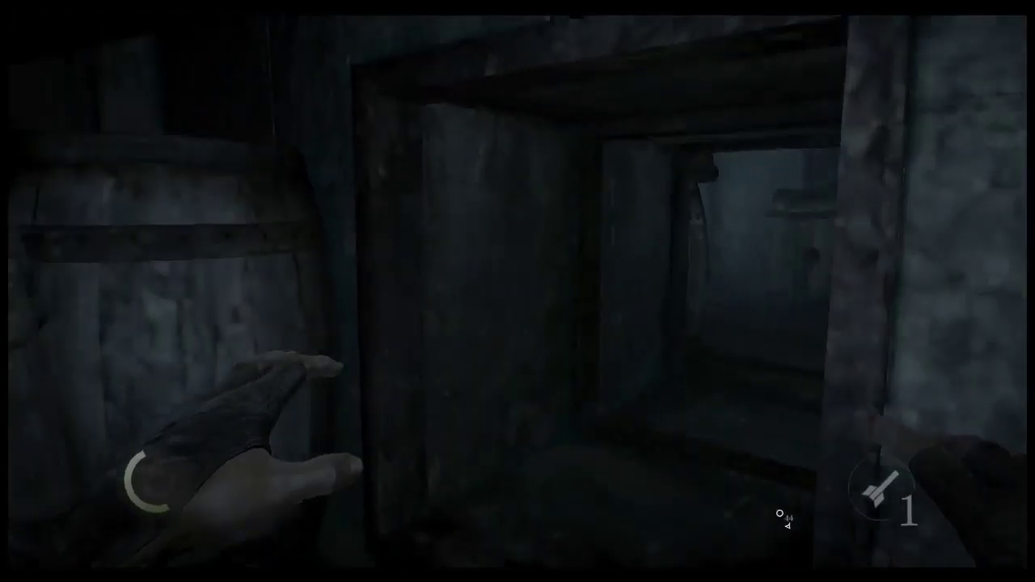
{"action": "key", "text": "w"}
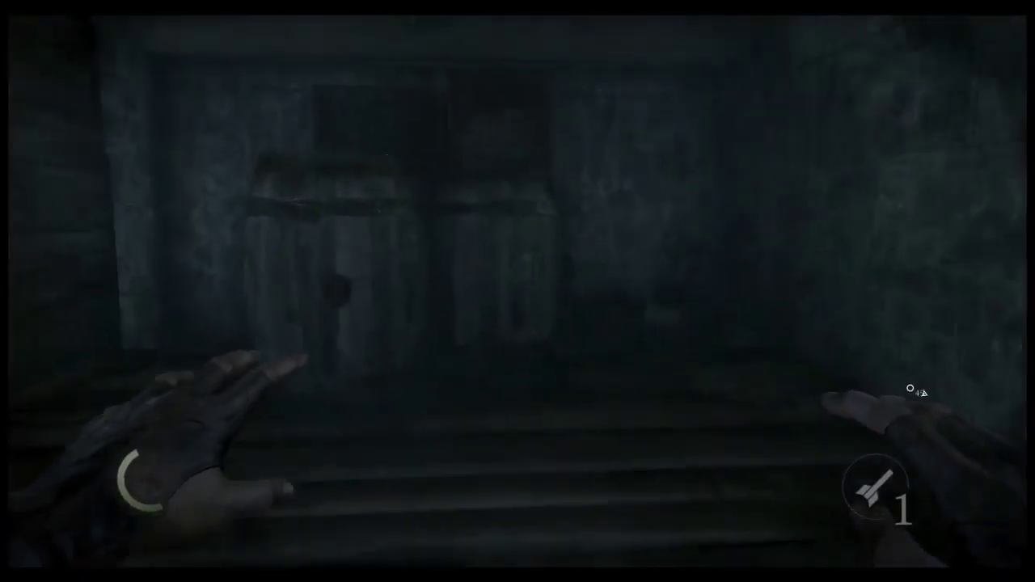
{"action": "key", "text": "w"}
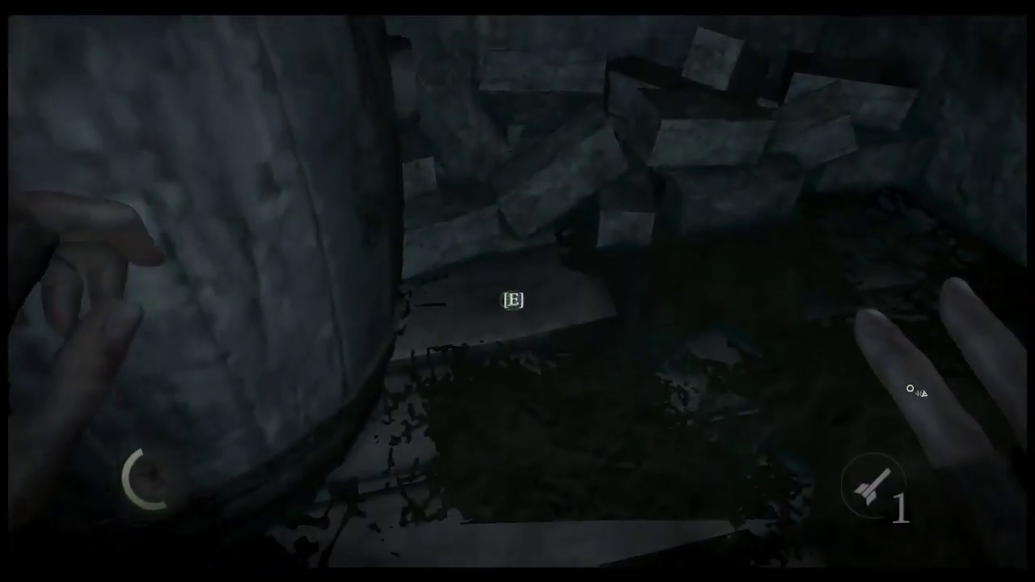
Step: Open the in-game map of this Leatherwood Furniture level, enlarged and framed so both connected rooms are fully in view
{"action": "key", "text": "j"}
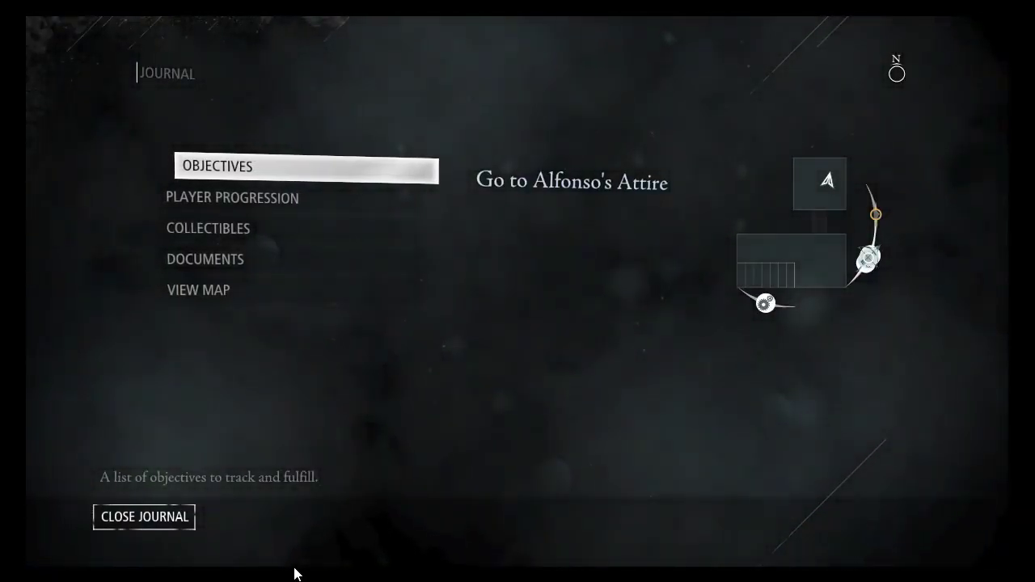
{"action": "left_click", "coordinate": [281, 291]}
{"action": "scroll", "coordinate": [590, 292], "scroll_direction": "up", "scroll_amount": 3}
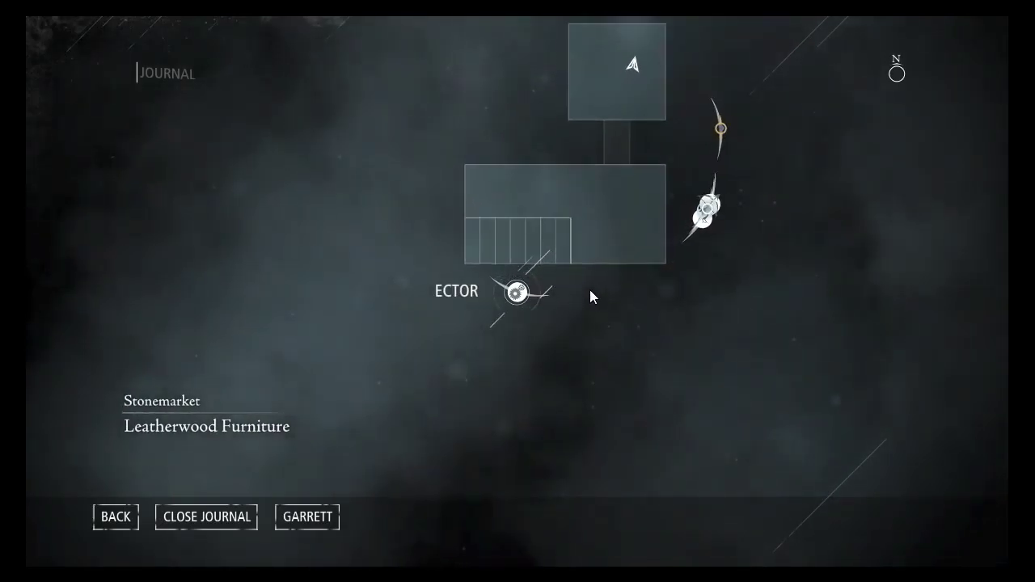
{"action": "left_click_drag", "start_coordinate": [643, 312], "coordinate": [638, 437]}
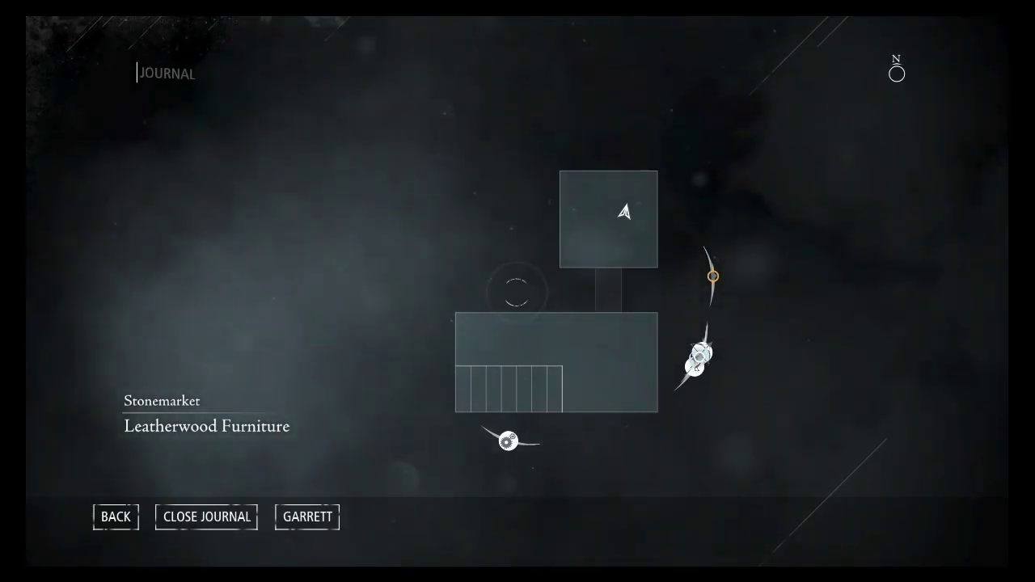
Step: Switch to Photoshop, paste the map screenshot into Untitled-1 as a new layer, and marquee-select the two-room plan
{"action": "key", "text": "alt+Tab"}
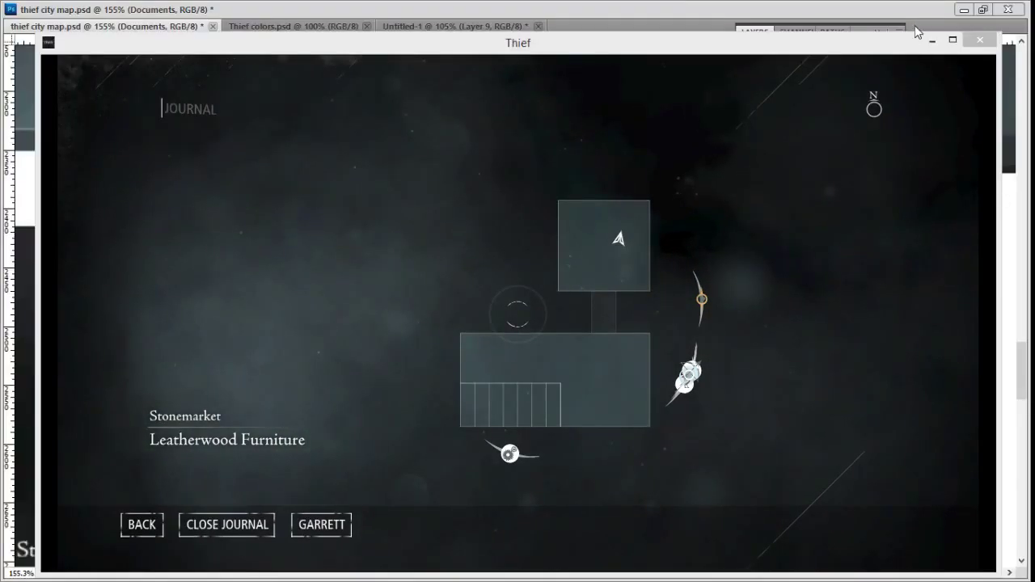
{"action": "left_click", "coordinate": [873, 6]}
{"action": "left_click", "coordinate": [428, 27]}
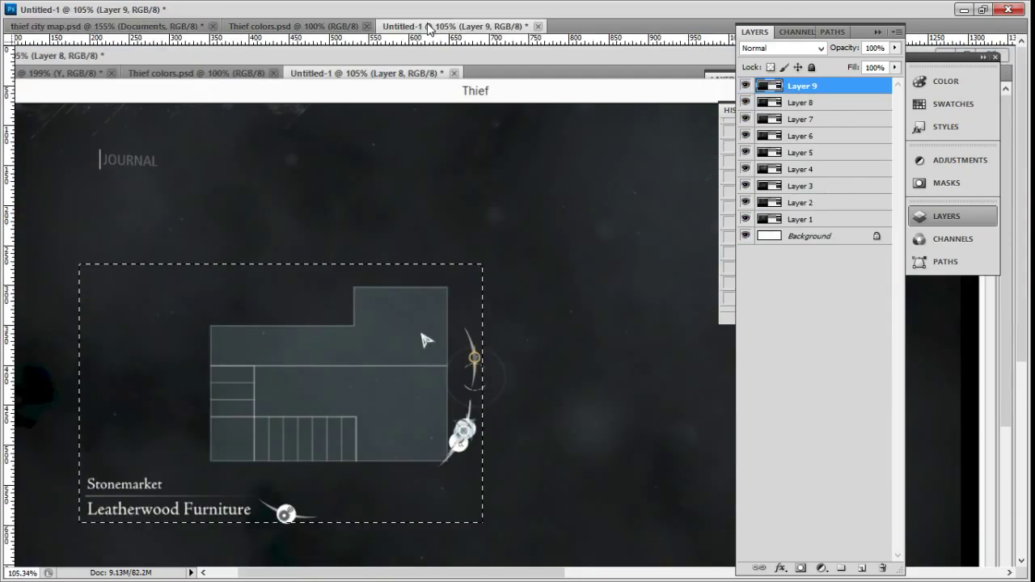
{"action": "key", "text": "ctrl+v"}
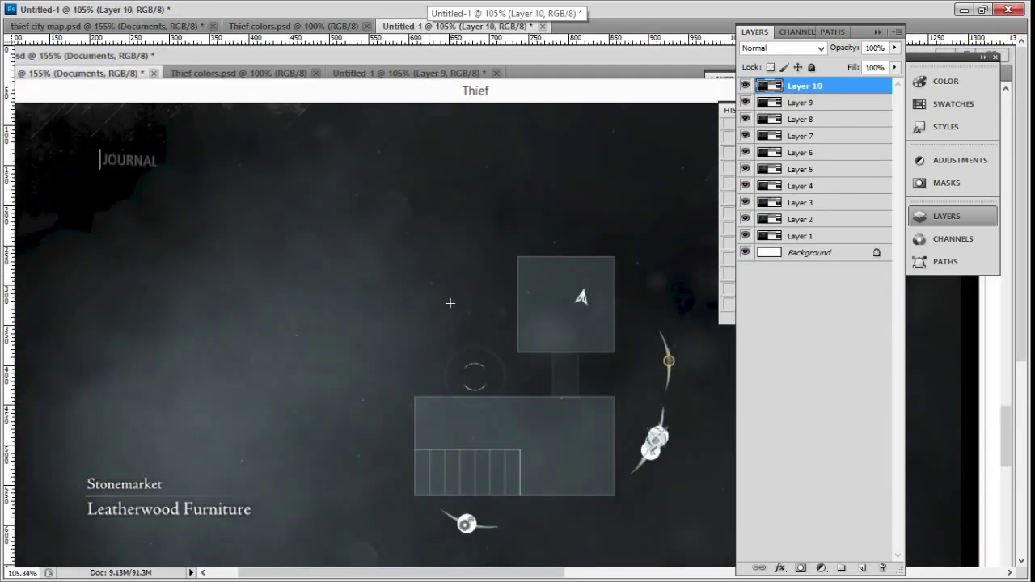
{"action": "left_click_drag", "start_coordinate": [406, 501], "coordinate": [397, 504]}
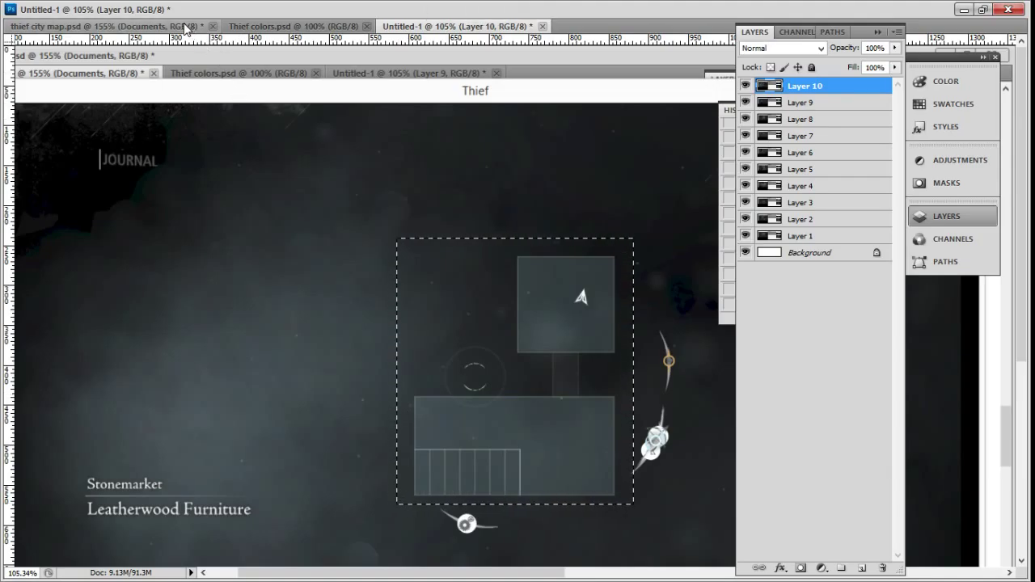
Step: Paste the two-room plan into thief city map.psd beside the Leatherwood Furniture plan and move its layer below Documents
{"action": "left_click", "coordinate": [182, 25]}
{"action": "left_click_drag", "start_coordinate": [559, 375], "coordinate": [511, 386]}
{"action": "left_click_drag", "start_coordinate": [436, 383], "coordinate": [313, 340]}
{"action": "key", "text": "ctrl+v"}
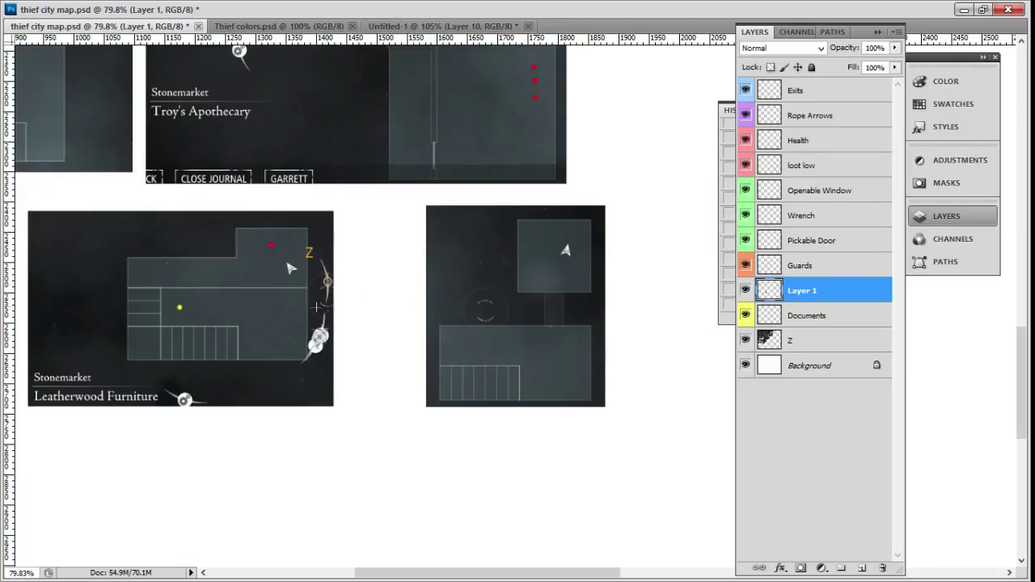
{"action": "left_click_drag", "start_coordinate": [739, 295], "coordinate": [814, 332]}
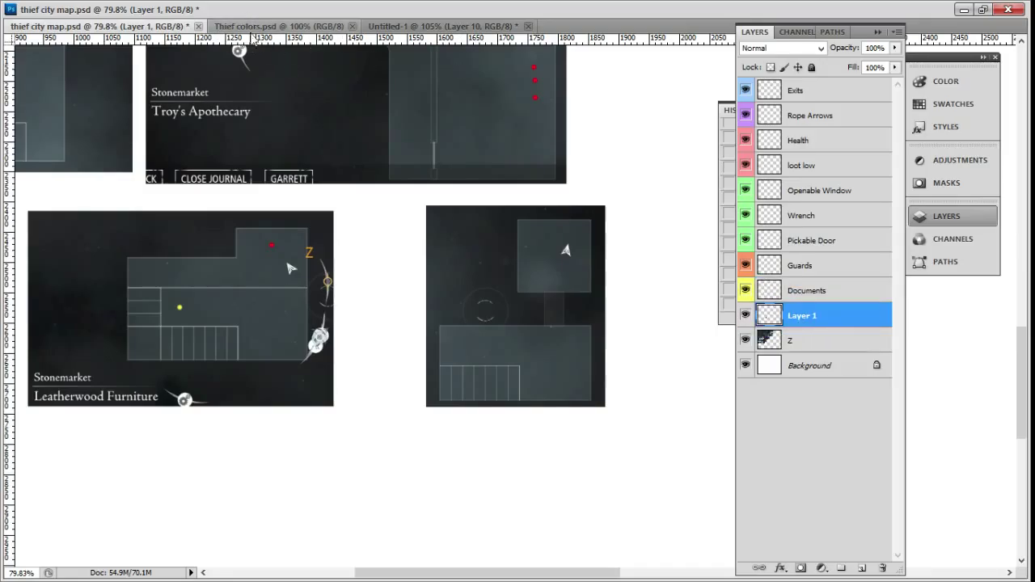
Step: Sample the orange swatch in Thief colors.psd and add the text label AA on the Leatherwood Furniture plan, below the upper-right room
{"action": "left_click", "coordinate": [258, 31]}
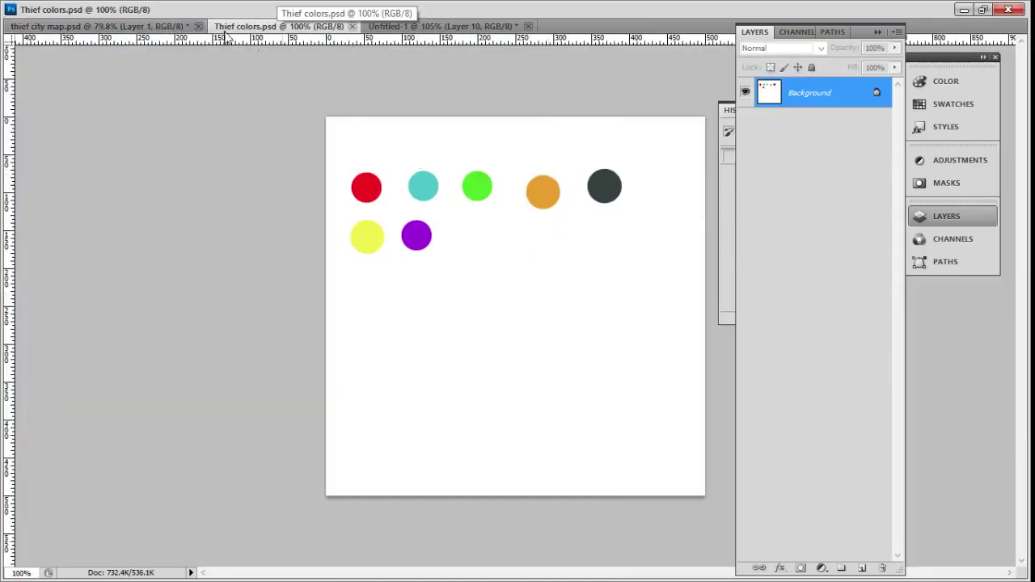
{"action": "left_click", "coordinate": [161, 26]}
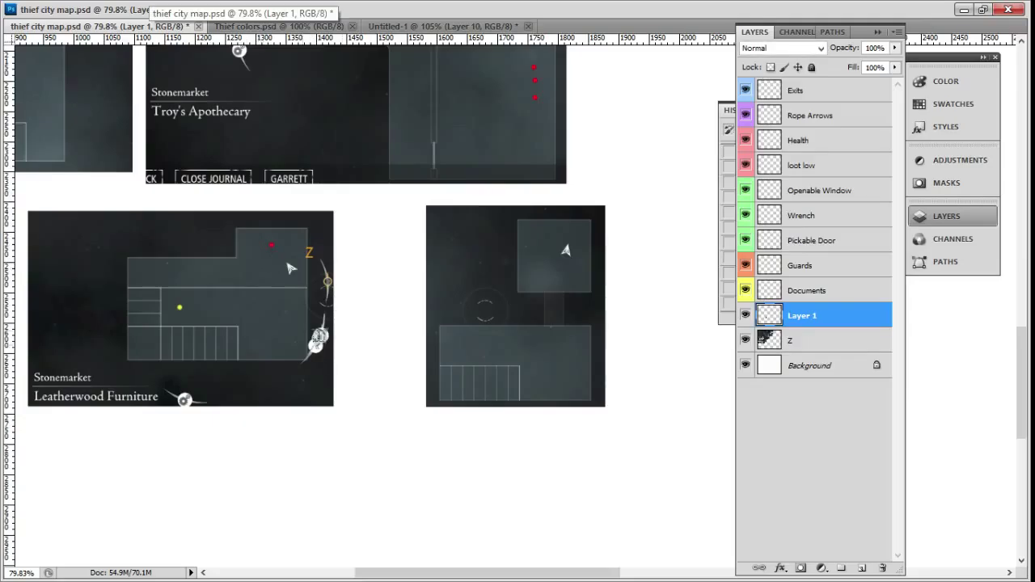
{"action": "left_click", "coordinate": [261, 293]}
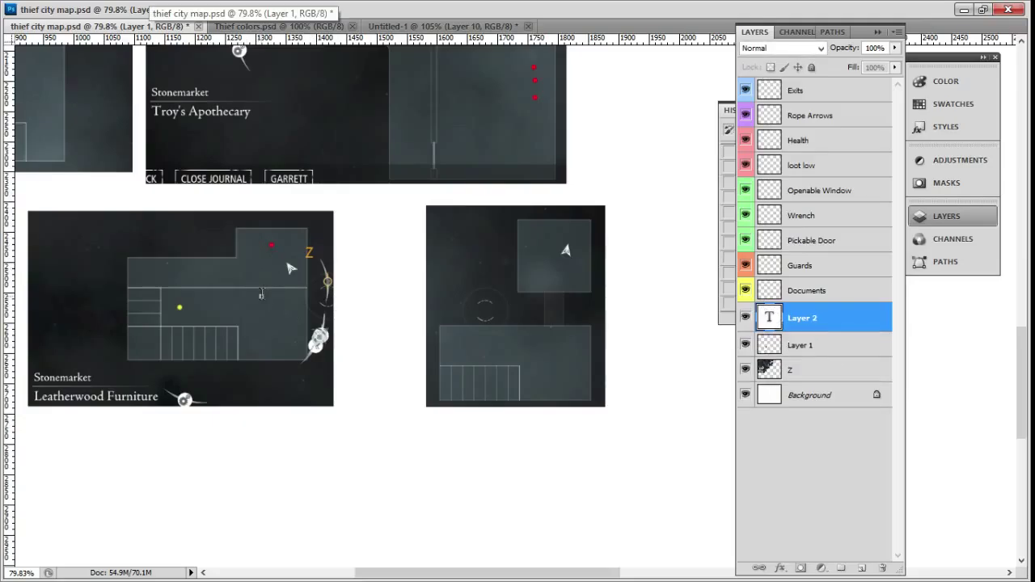
Step: Above Layer 1, add a matching AA text label at the passage between the two rooms of the new plan
{"action": "left_click", "coordinate": [794, 346]}
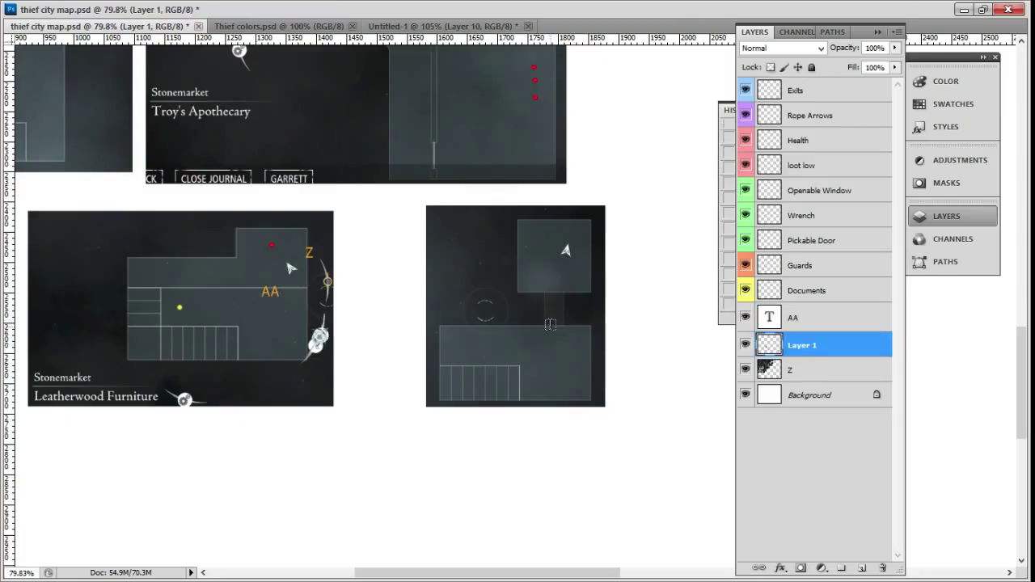
{"action": "left_click", "coordinate": [291, 269]}
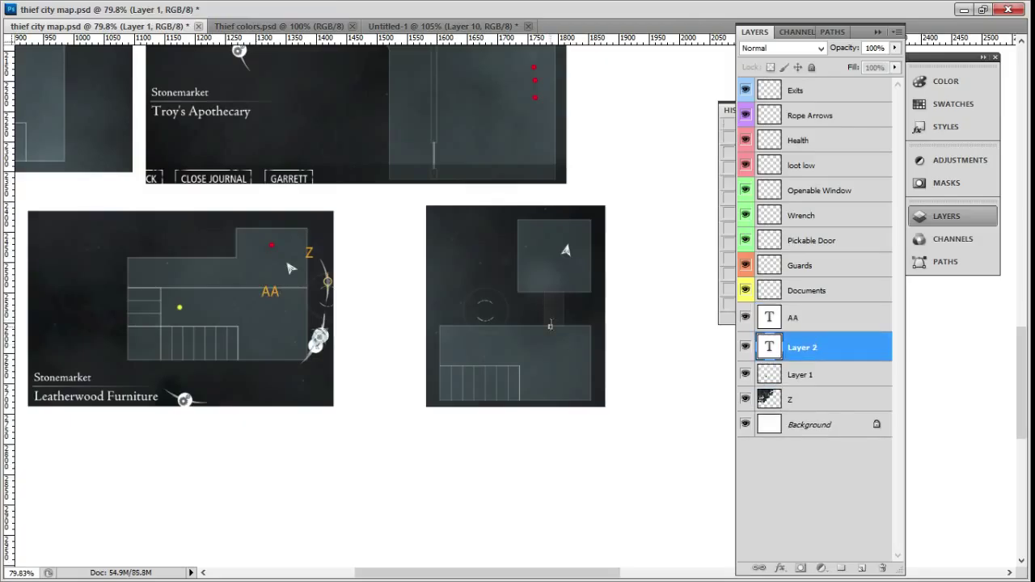
{"action": "left_click", "coordinate": [834, 373]}
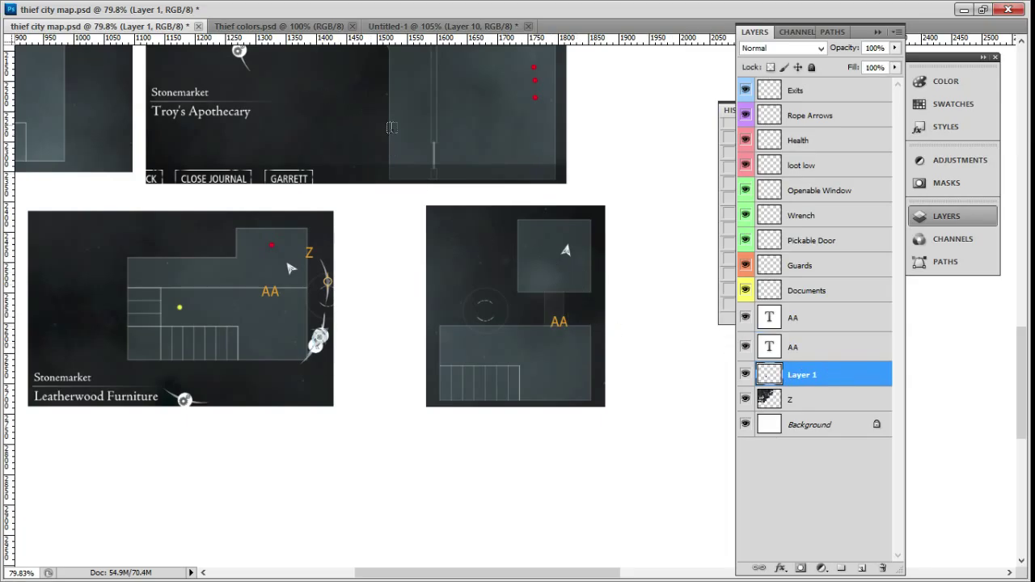
Step: Switch back to Thief, close the journal and collect the loot around the barrels and rubble
{"action": "key", "text": "alt+Tab"}
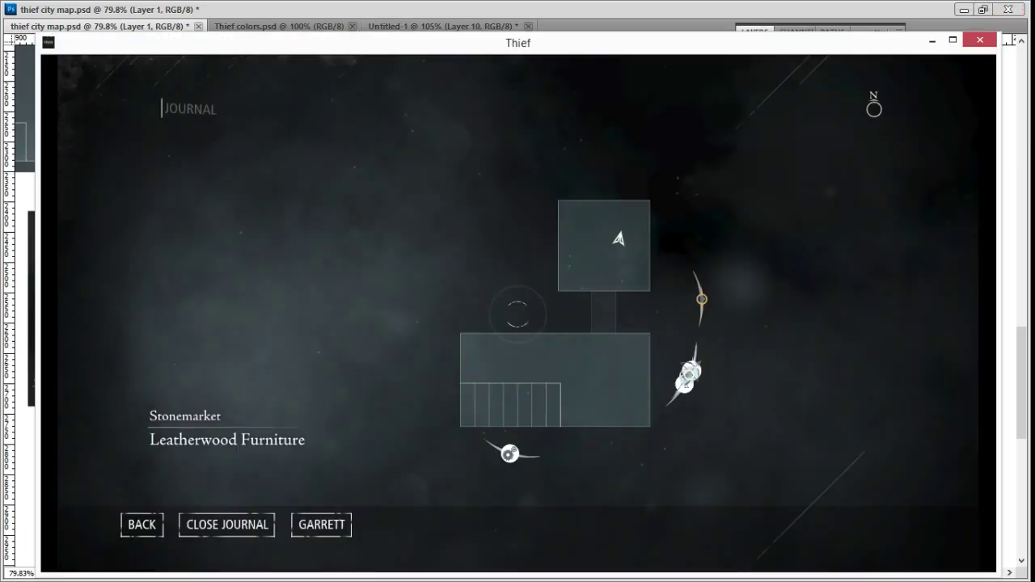
{"action": "key", "text": "Escape"}
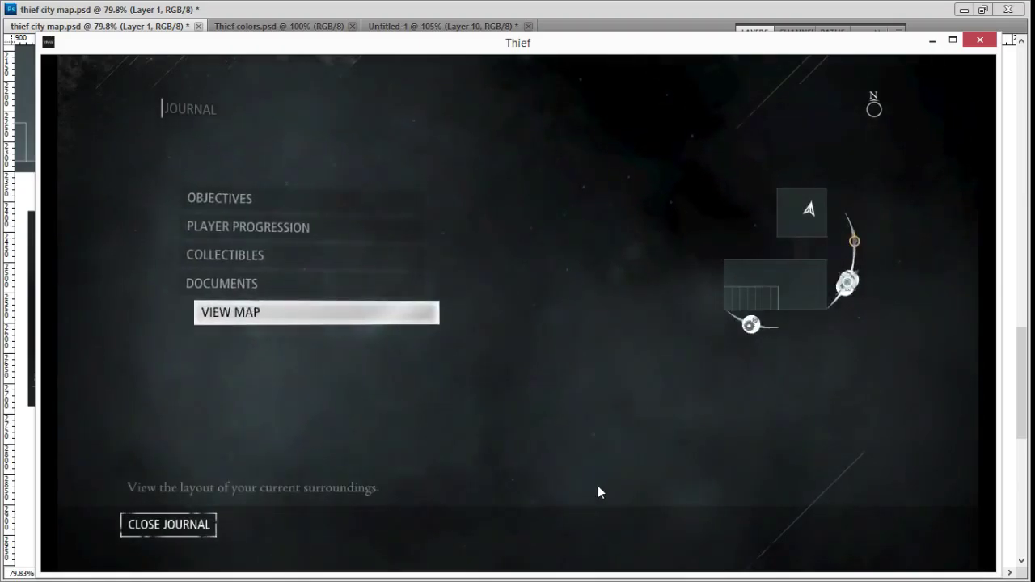
{"action": "key", "text": "Escape"}
{"action": "key", "text": "e"}
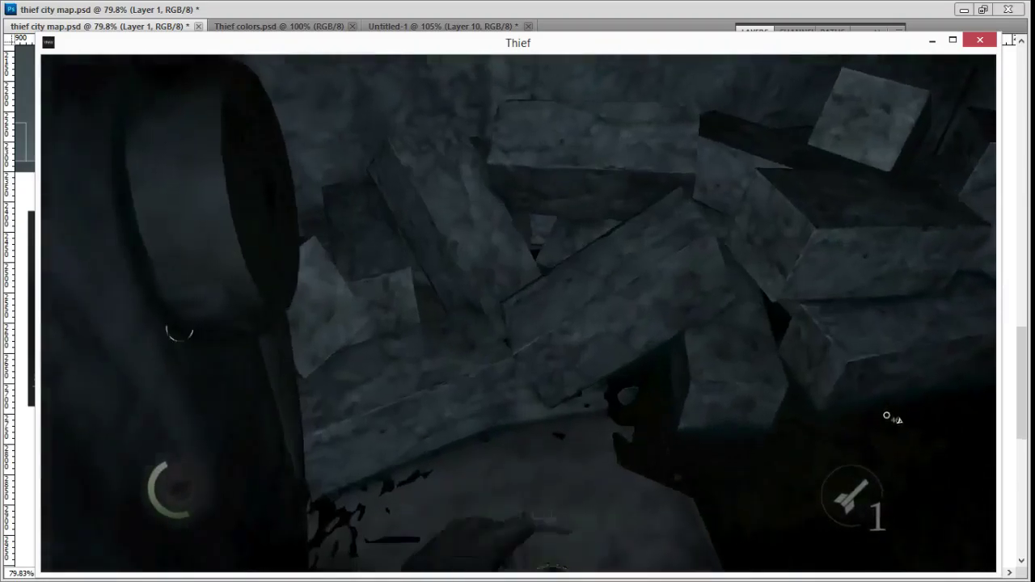
{"action": "key", "text": "w"}
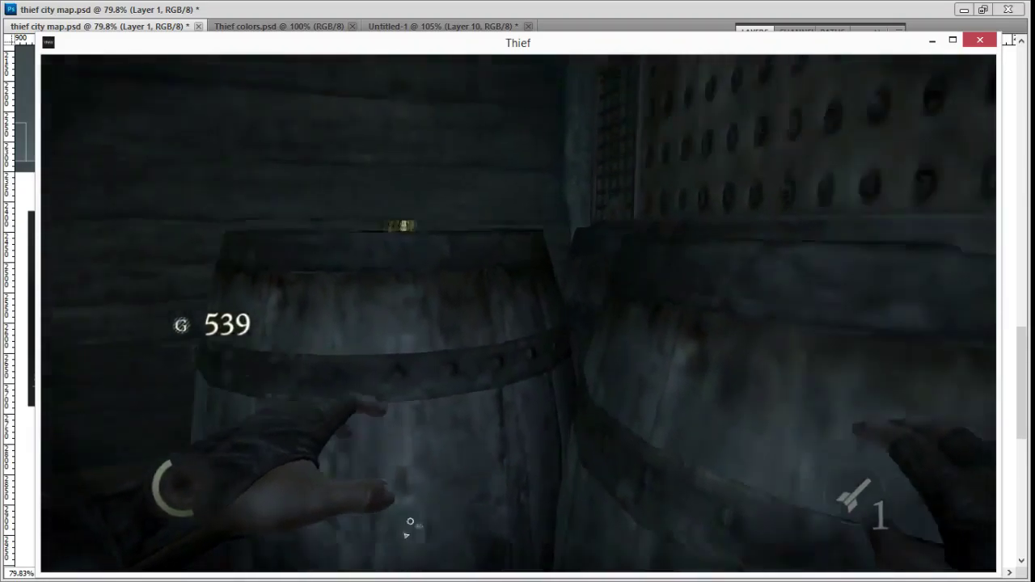
{"action": "key", "text": "e"}
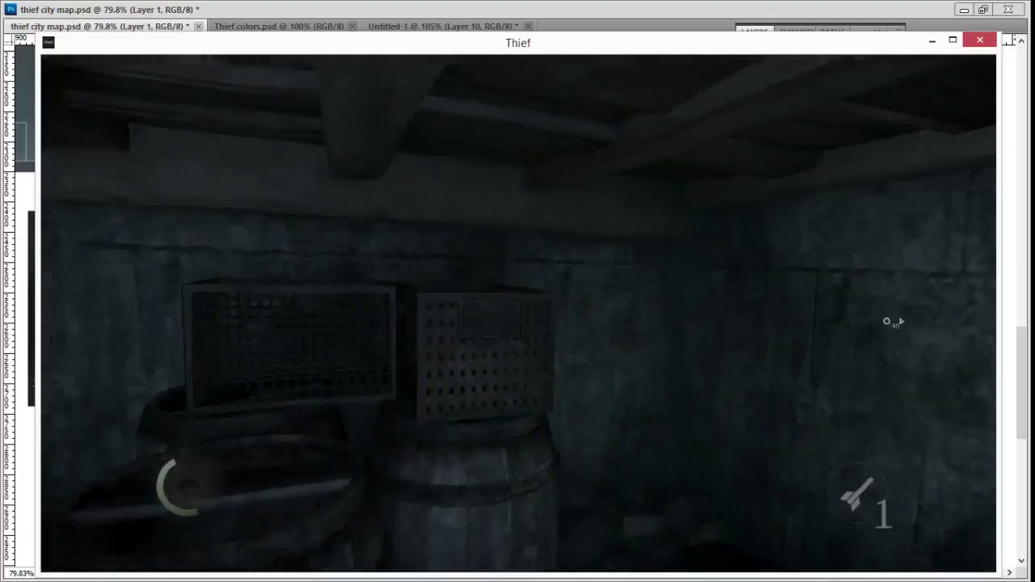
Step: Return to Photoshop and paint two red dots from Thief colors.psd on the loot low layer in the new plan's upper room
{"action": "key", "text": "alt+Tab"}
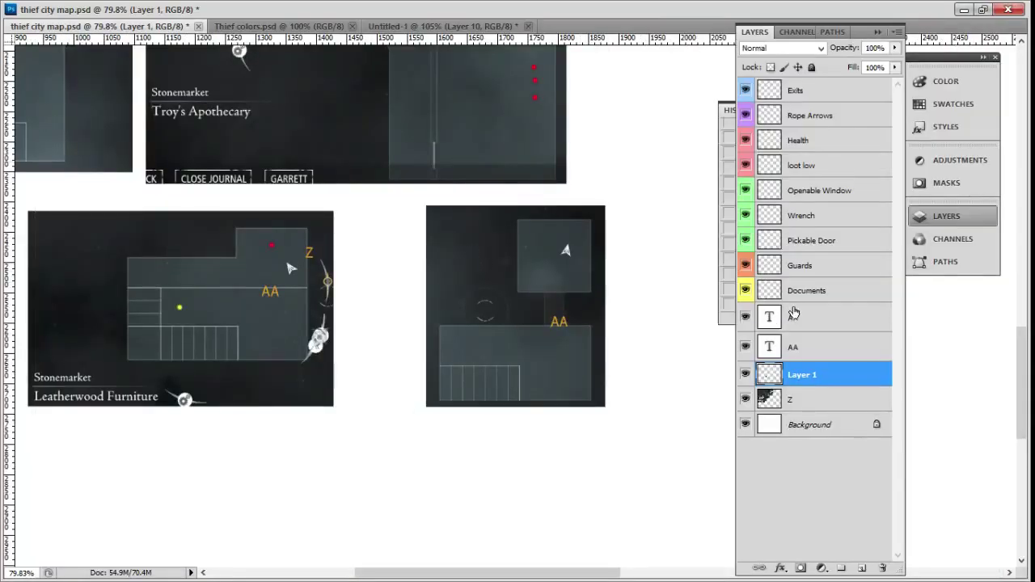
{"action": "left_click", "coordinate": [828, 168]}
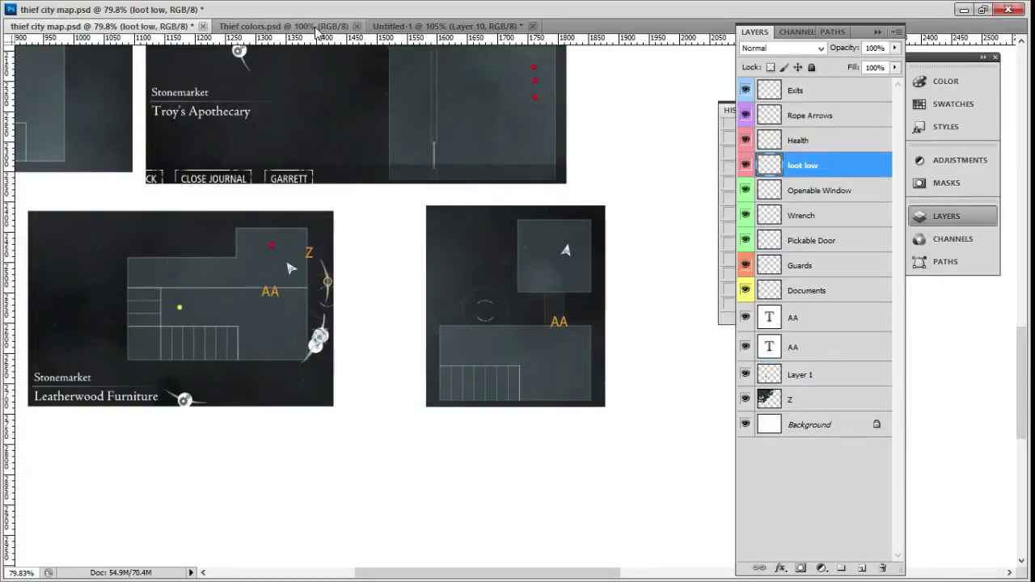
{"action": "left_click", "coordinate": [319, 29]}
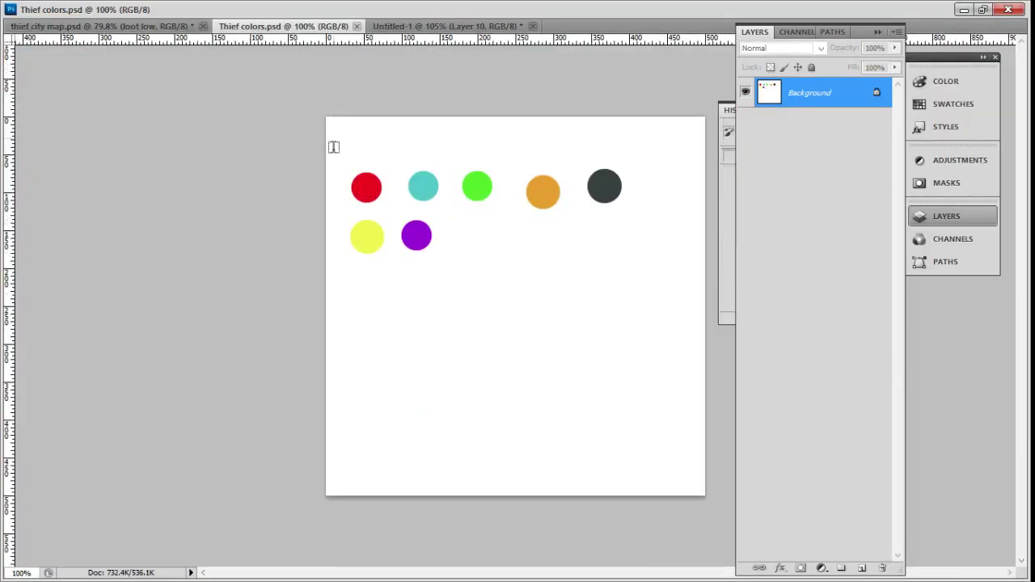
{"action": "left_click", "coordinate": [161, 26]}
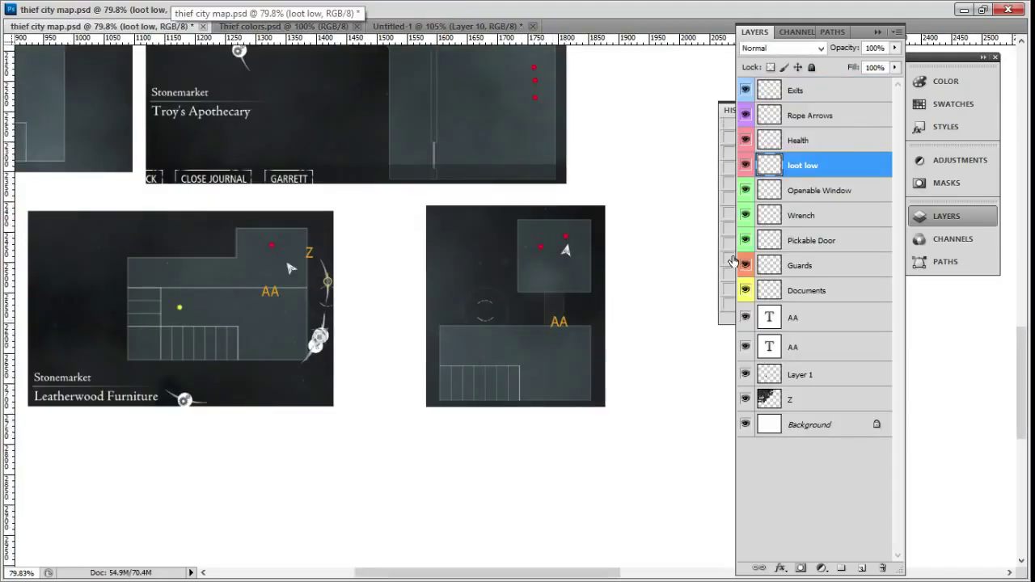
Step: Merge the two AA text layers, Layer 1 and the Z map layer into a single layer
{"action": "left_click", "coordinate": [817, 319]}
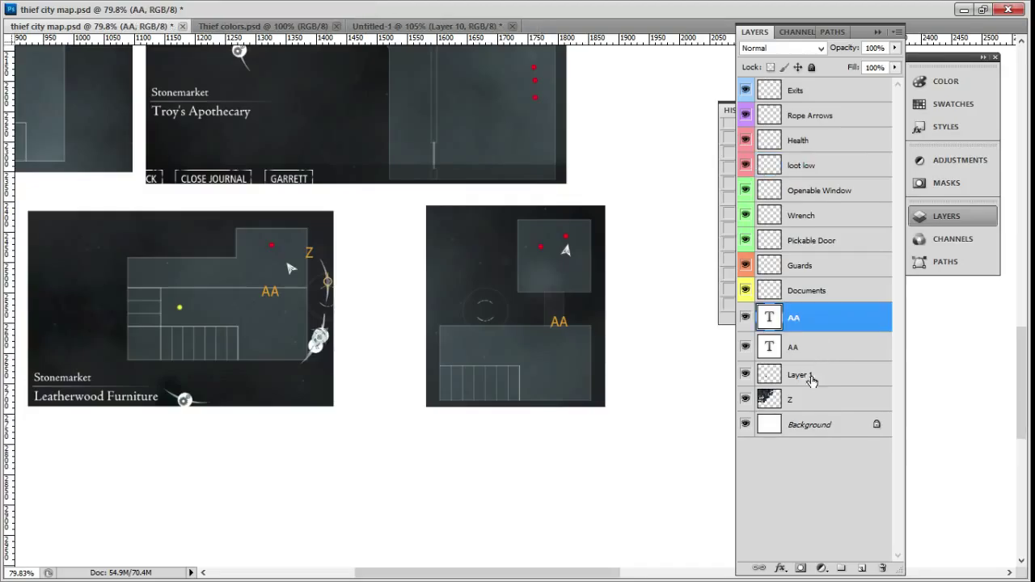
{"action": "left_click", "coordinate": [809, 397], "text": "shift"}
{"action": "key", "text": "ctrl+e"}
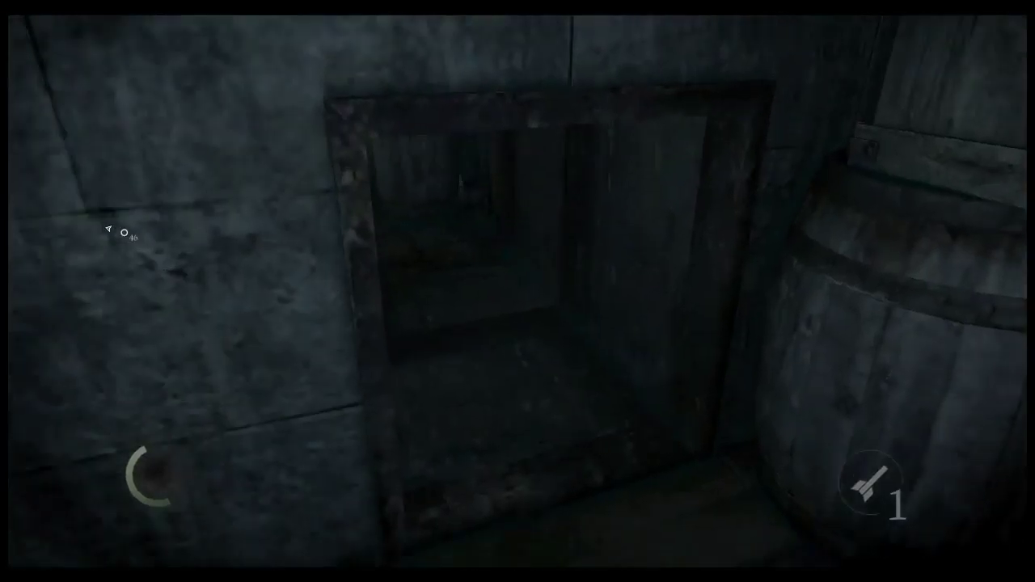
Step: Switch to Thief and go through the wall opening past the barrels to the foot of the wooden staircase
{"action": "key", "text": "space"}
{"action": "key", "text": "w"}
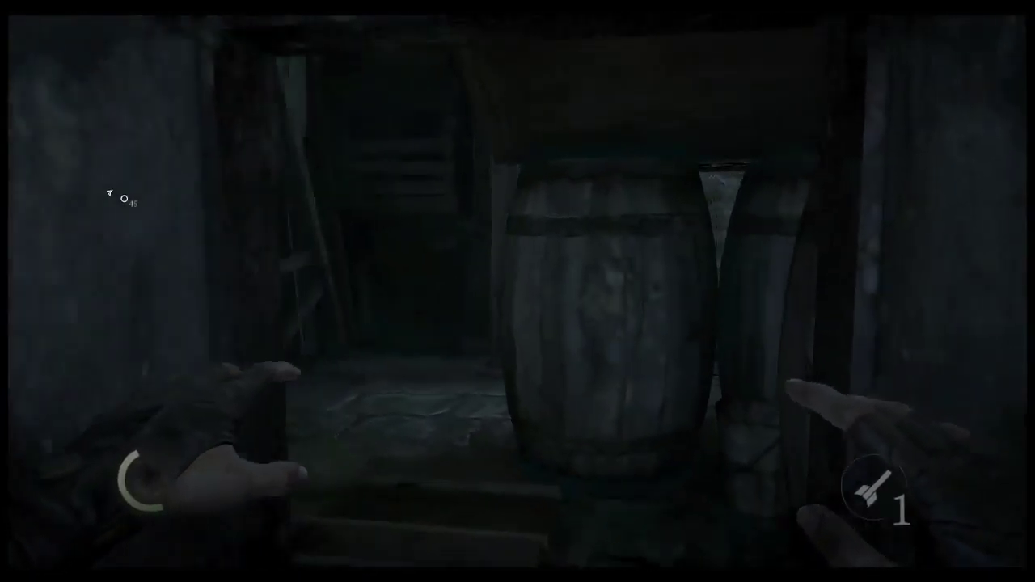
{"action": "key", "text": "w"}
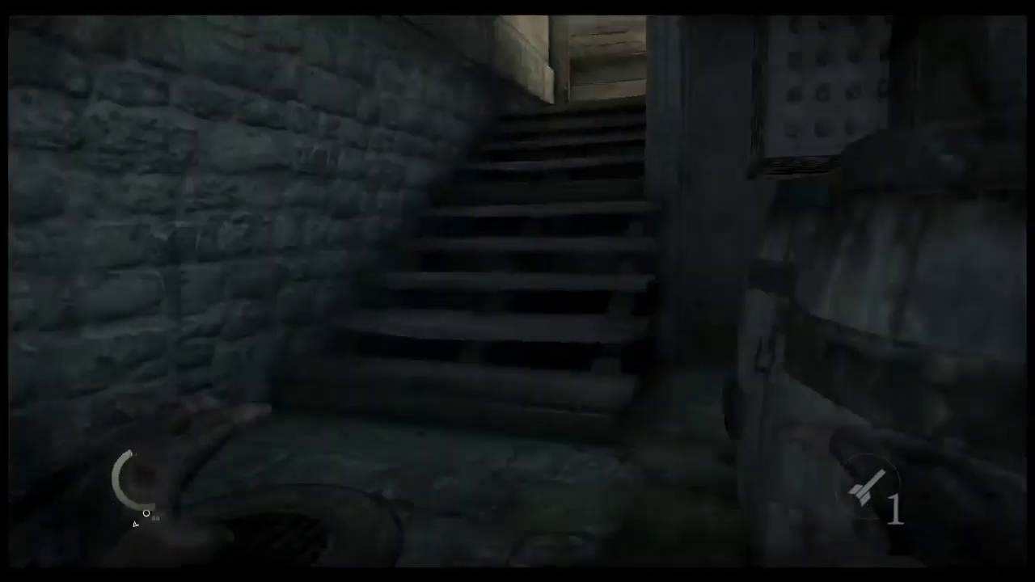
Step: Check The City statistics under Player Progression in the journal and return to the game
{"action": "key", "text": "j"}
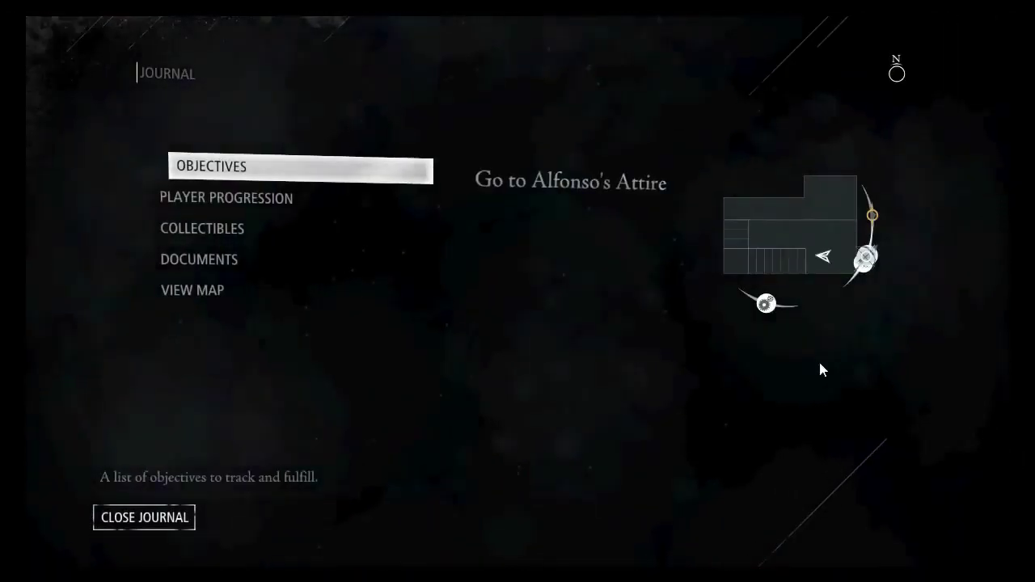
{"action": "left_click", "coordinate": [270, 200]}
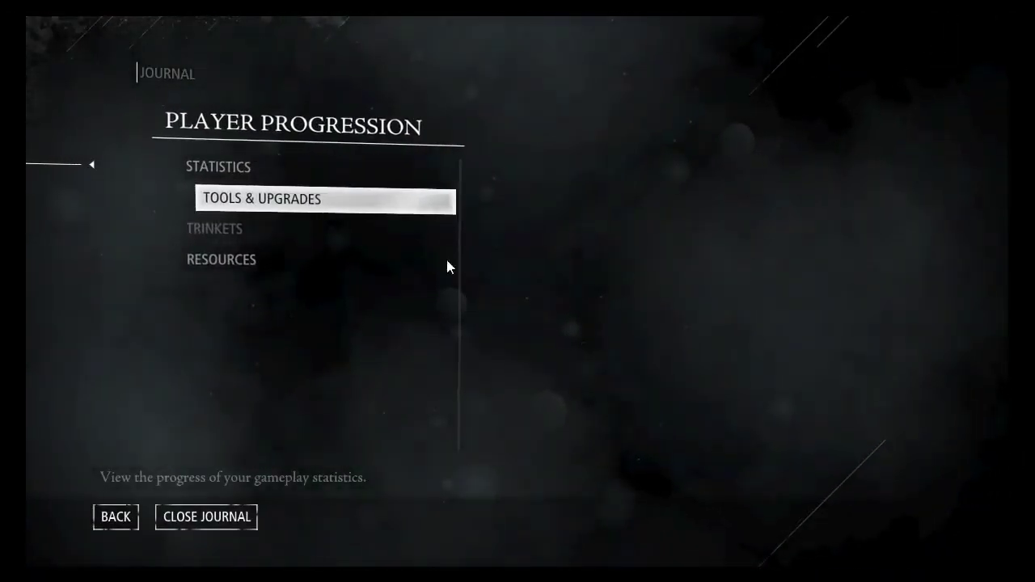
{"action": "left_click", "coordinate": [311, 176]}
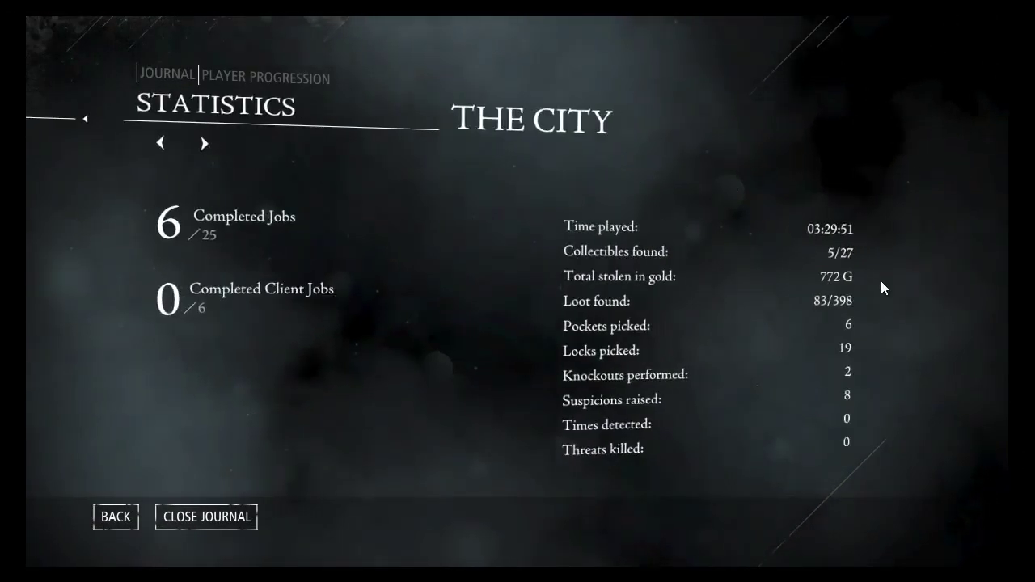
{"action": "key", "text": "Escape"}
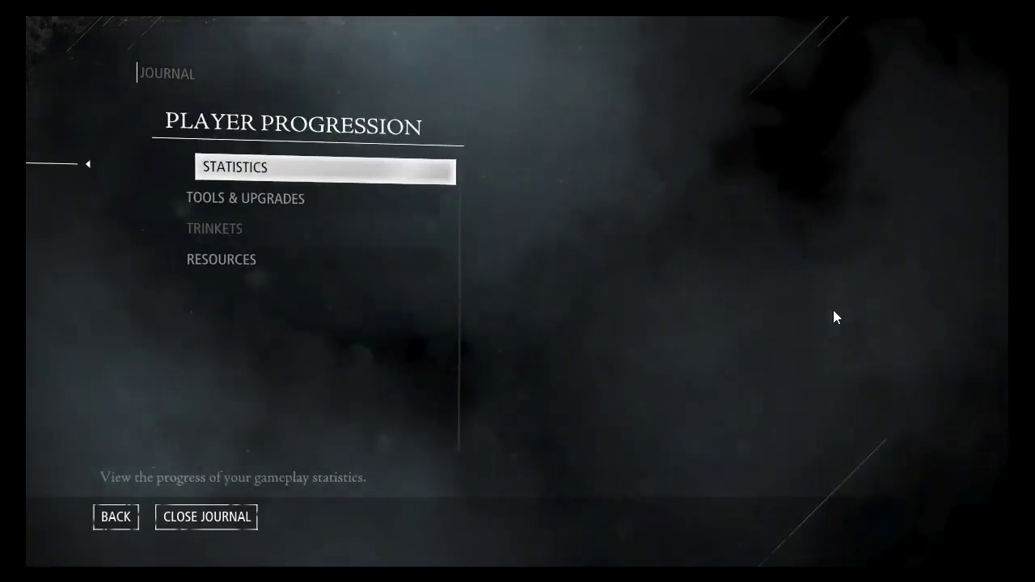
{"action": "key", "text": "Escape"}
{"action": "key", "text": "Escape"}
Step: Climb the staircase and walk through the wallpapered room to the closed door beside the wall plate
{"action": "key", "text": "w"}
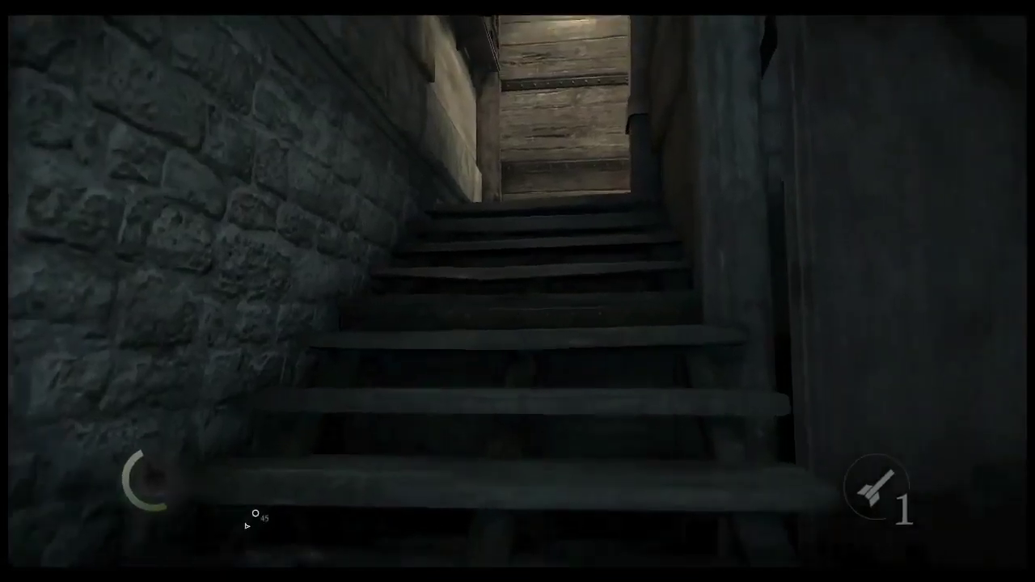
{"action": "key", "text": "w"}
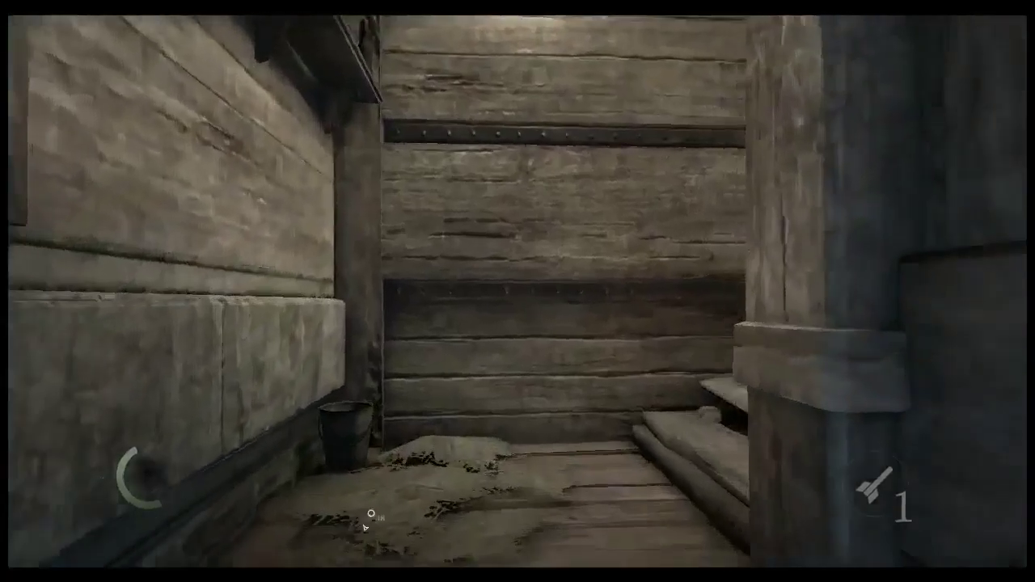
{"action": "key", "text": "w"}
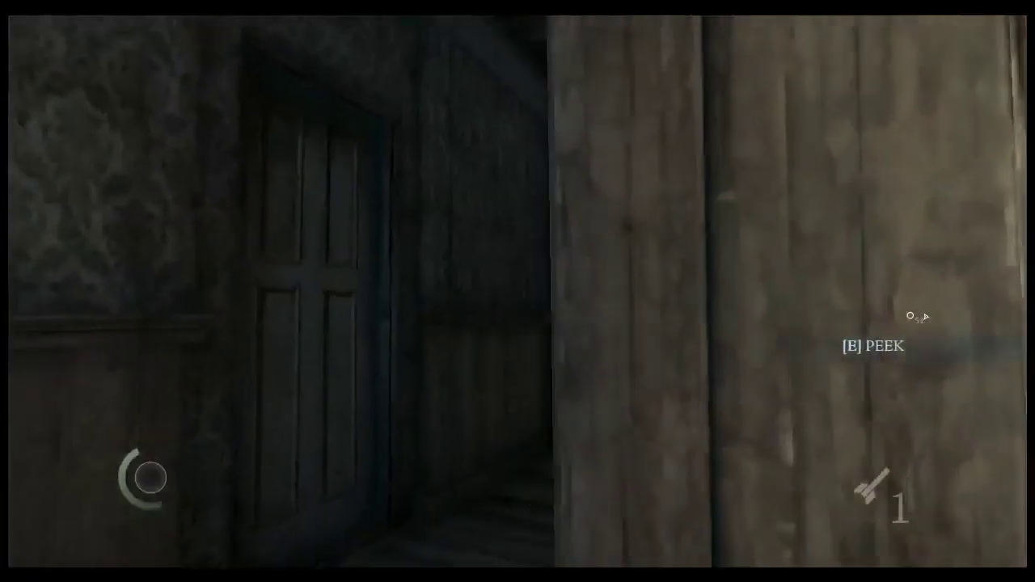
{"action": "key", "text": "w"}
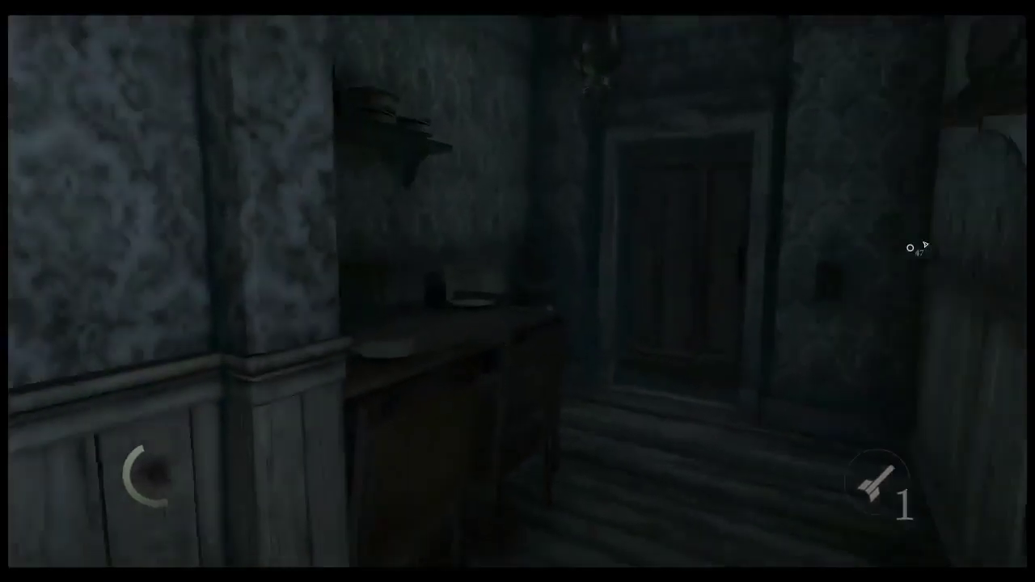
{"action": "key", "text": "w"}
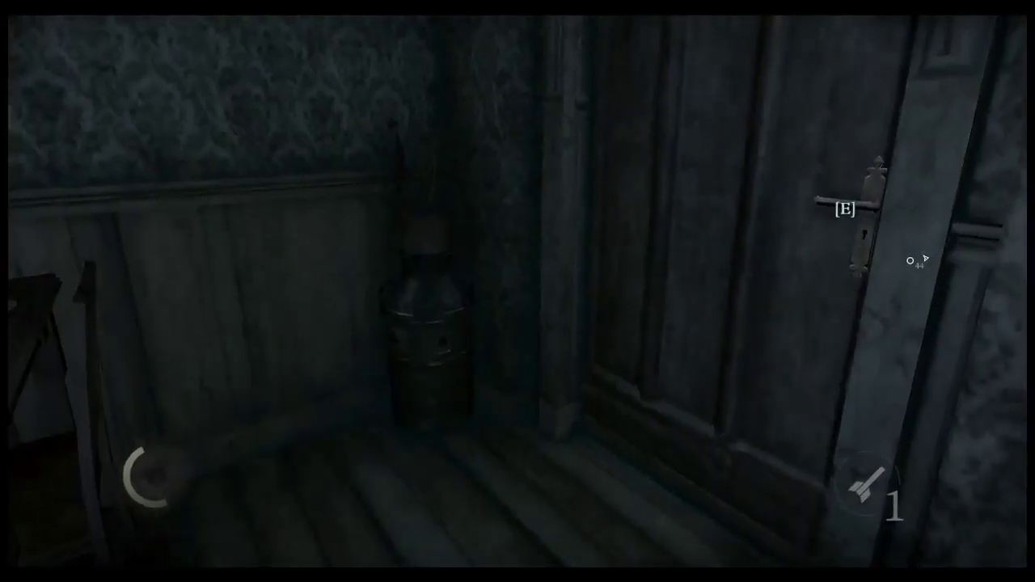
{"action": "key", "text": "w"}
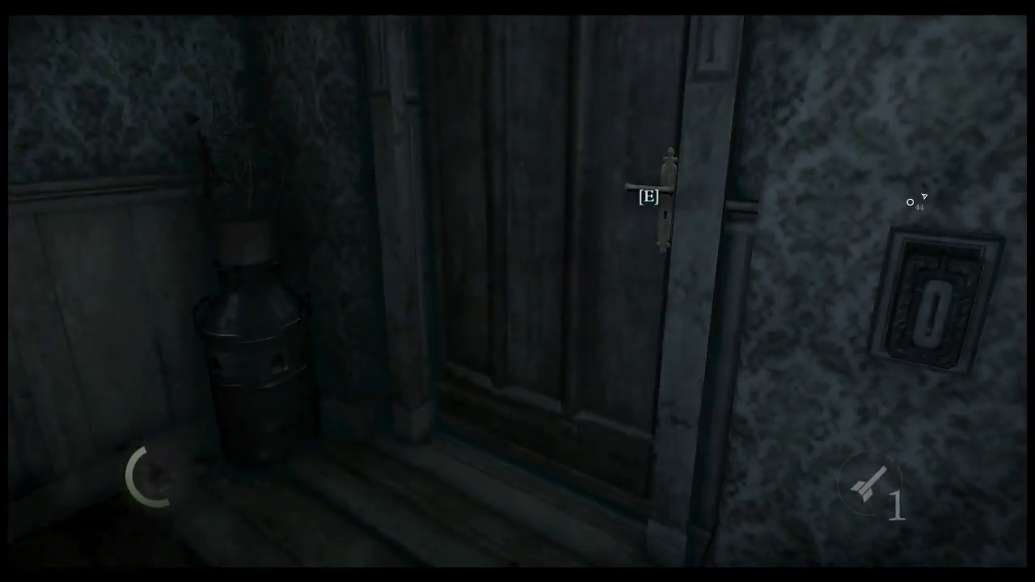
Step: Pause the game and choose to quit to the main menu
{"action": "key", "text": "Escape"}
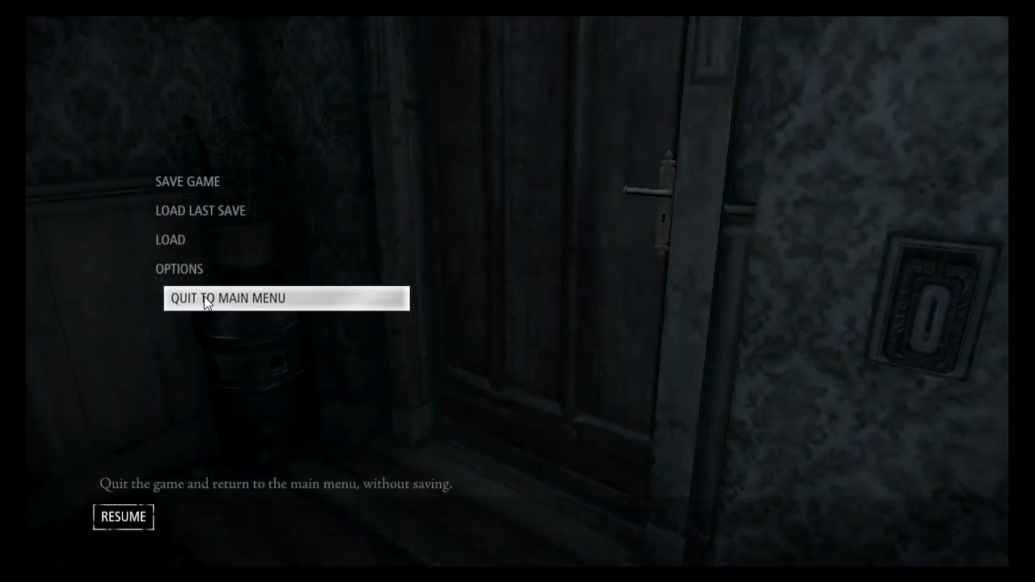
{"action": "left_click", "coordinate": [300, 301]}
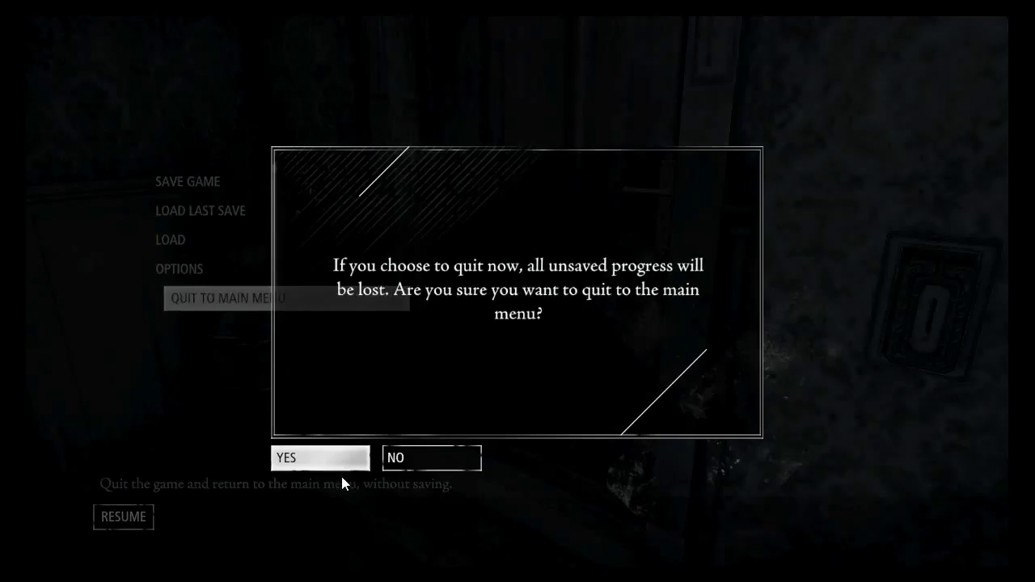